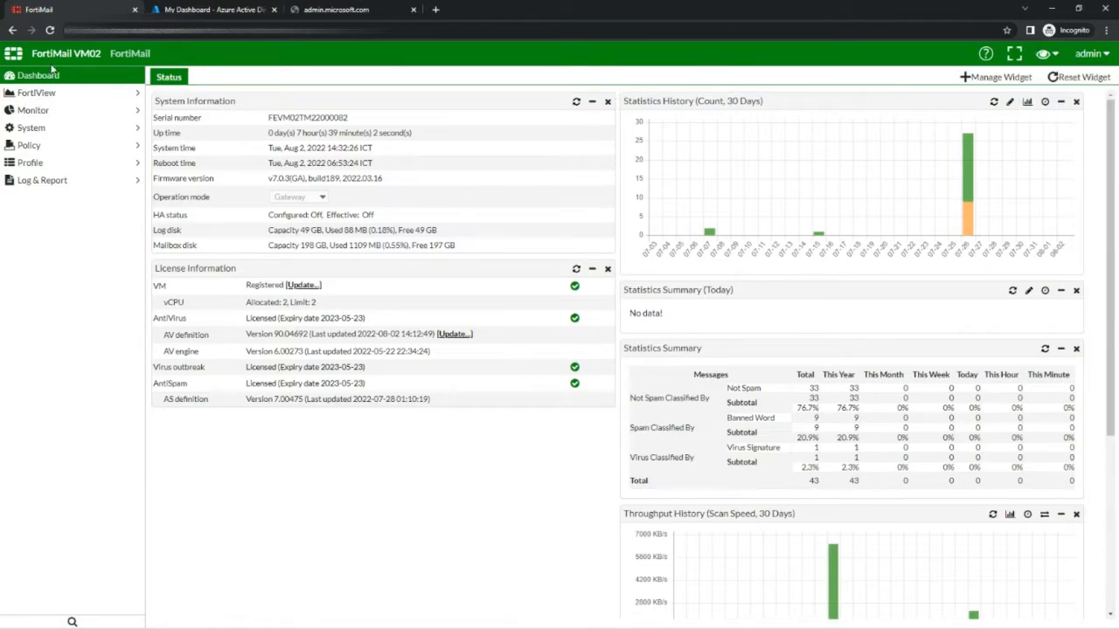
Compare the Advanced View of the FortiMail interface with the Microsoft 365 View
left_click(1042, 56)
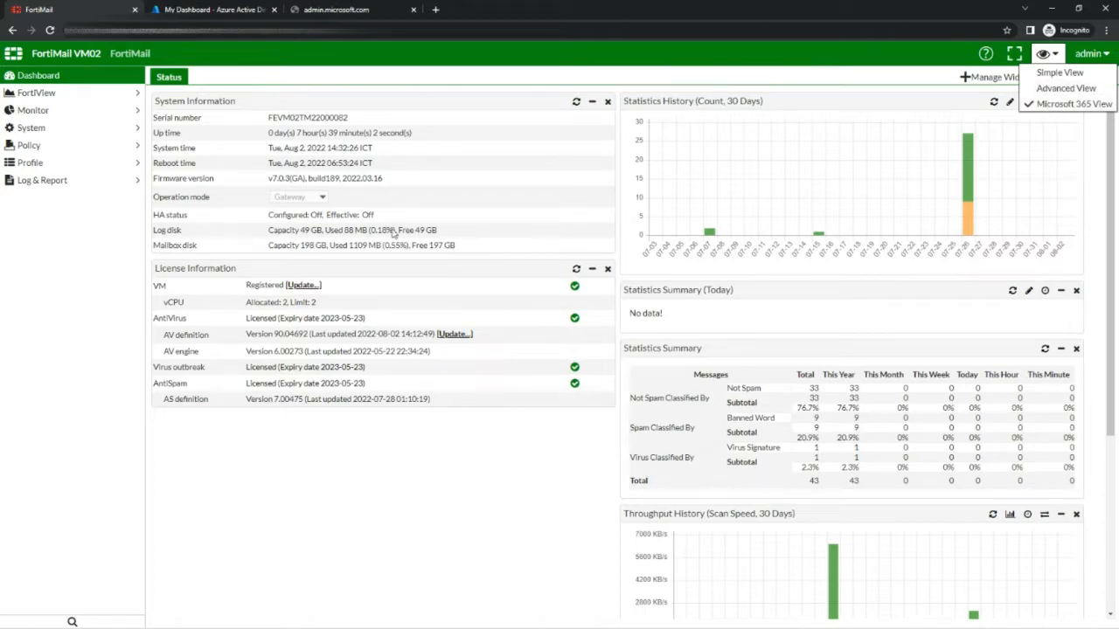
left_click(1068, 88)
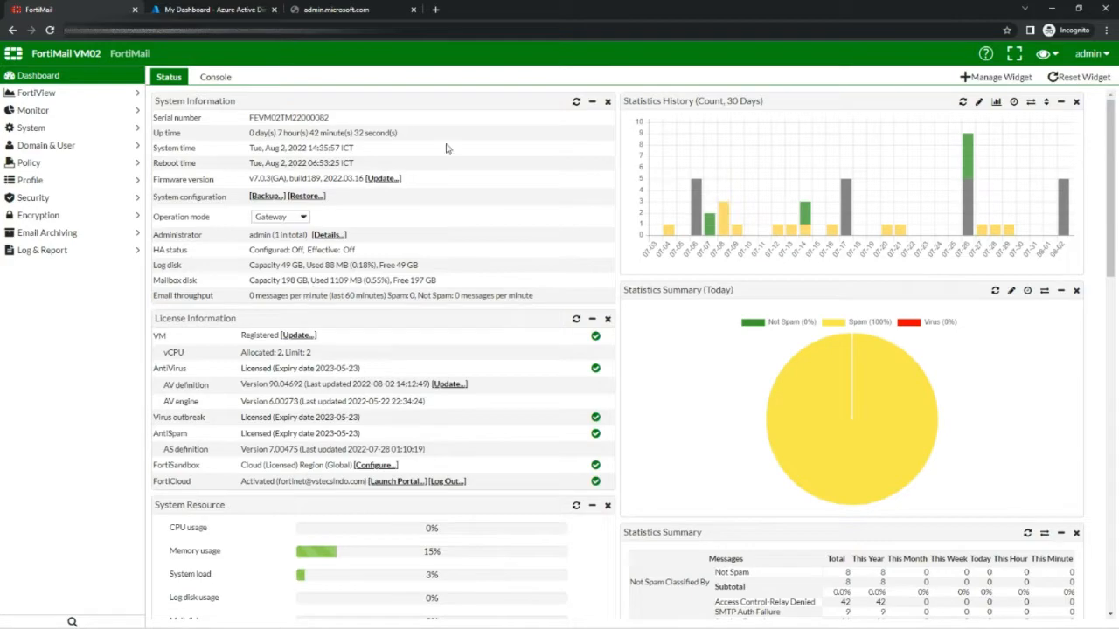
left_click(1045, 53)
left_click(1055, 105)
left_click(1052, 58)
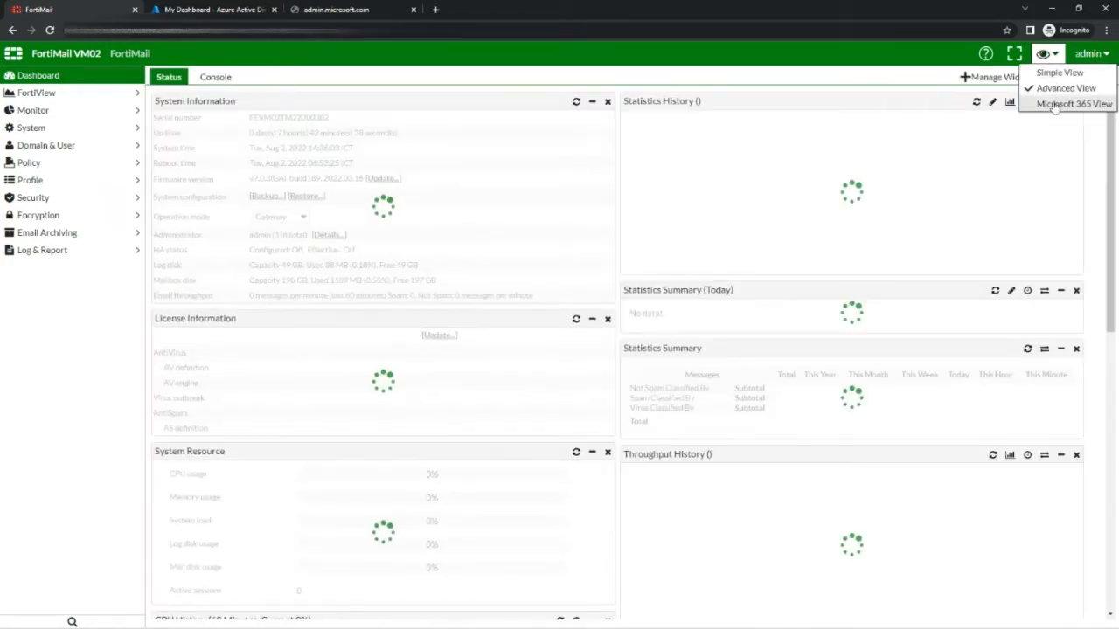
left_click(1053, 104)
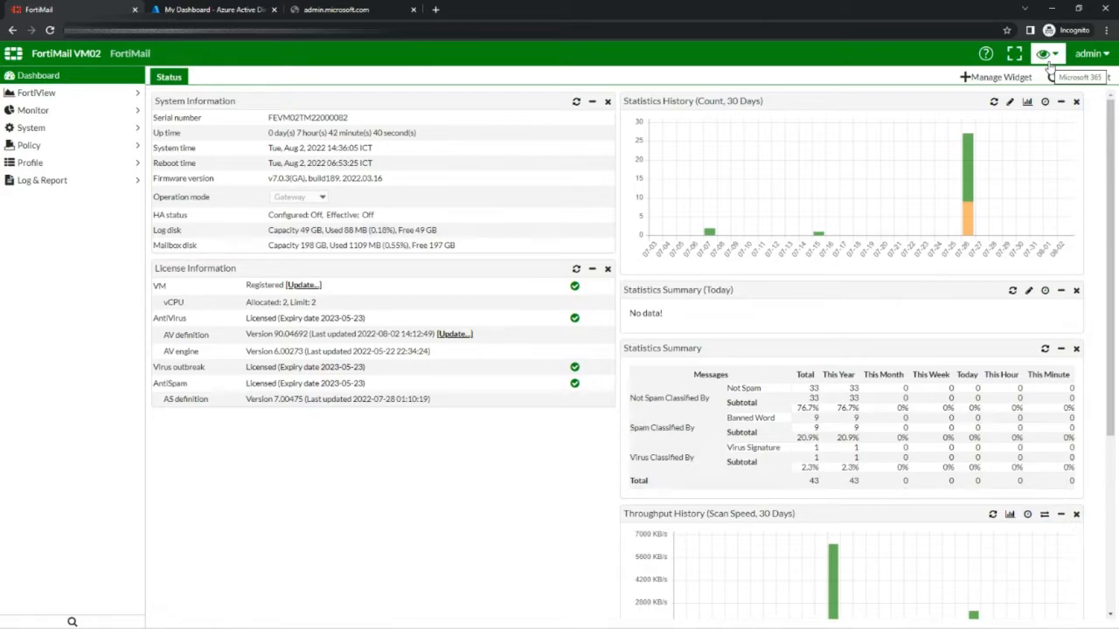
Check the Microsoft 365 Protection licence among the FortiGuard services in Advanced View, and return to Microsoft 365 View
left_click(1050, 61)
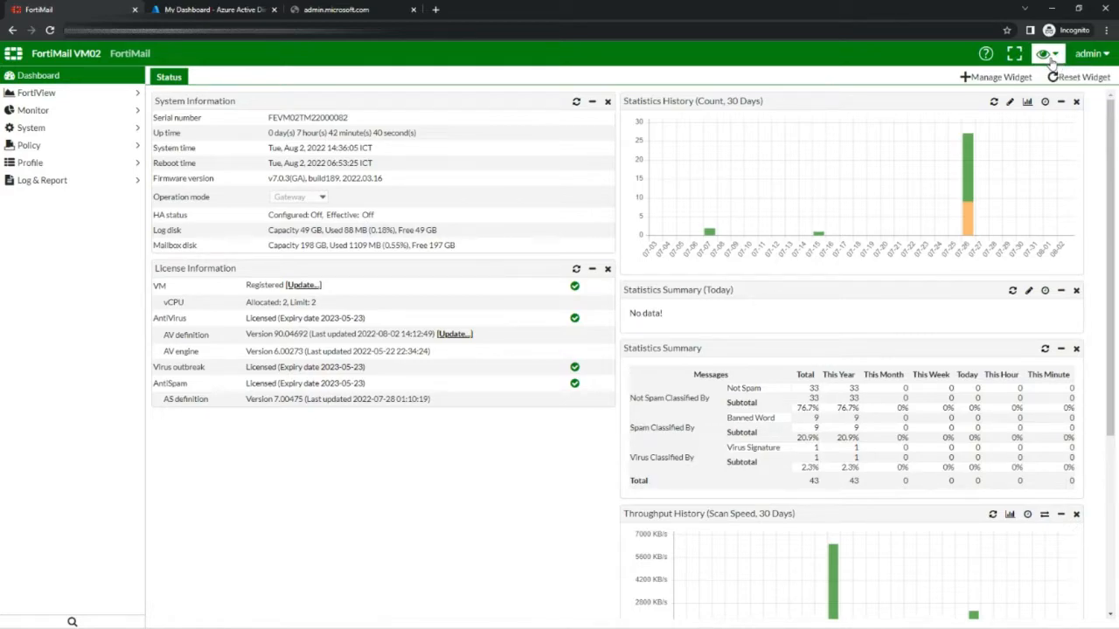
left_click(1057, 89)
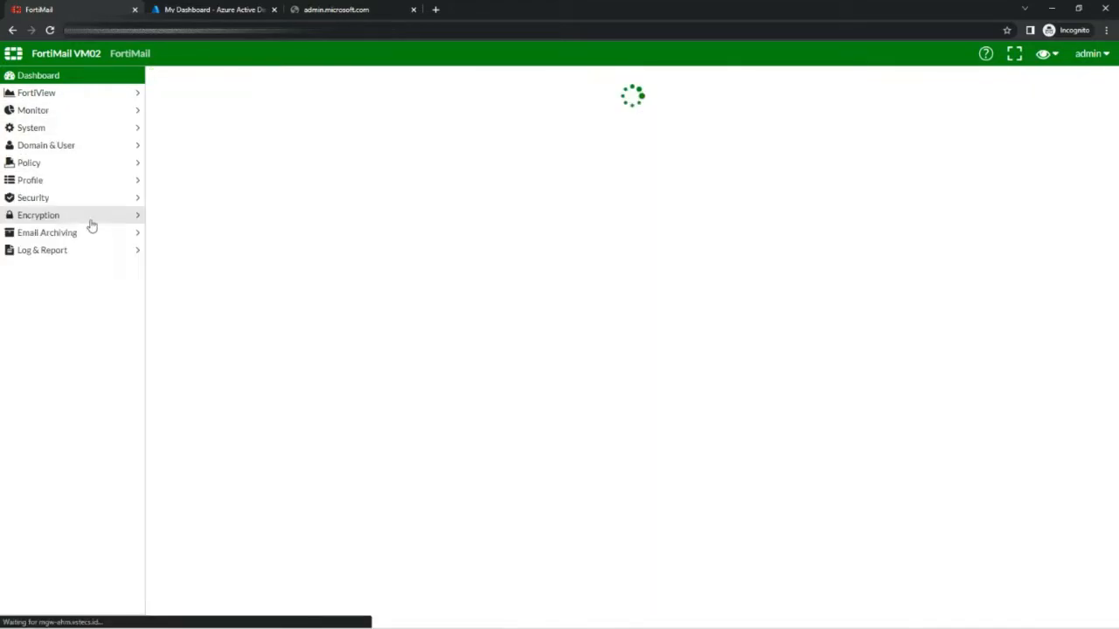
left_click(87, 127)
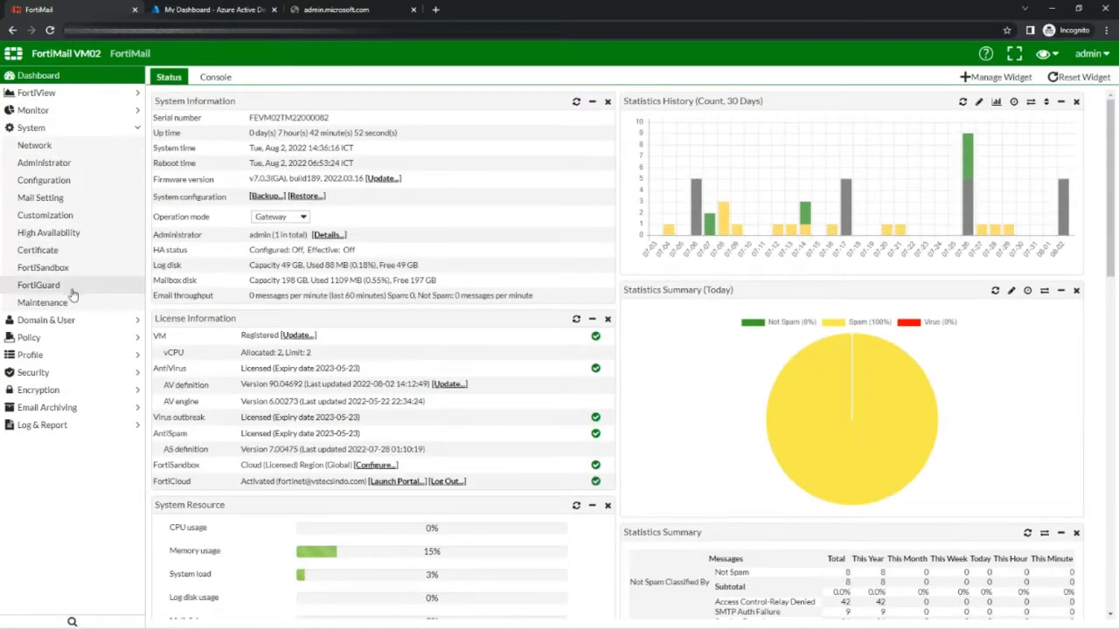
left_click(70, 287)
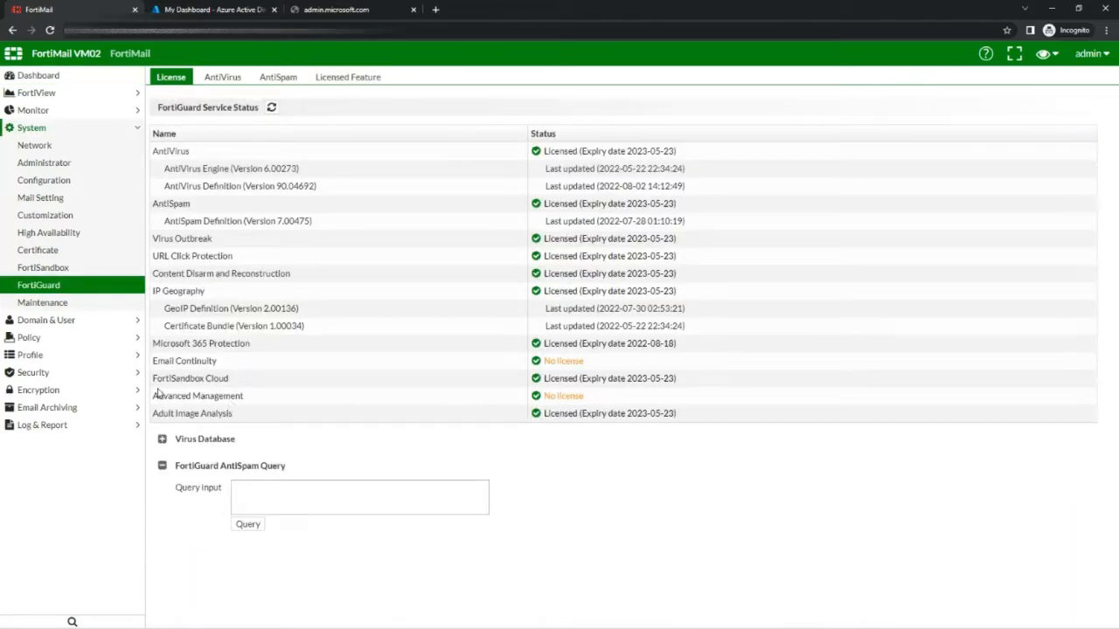
left_click_drag(153, 350, 687, 351)
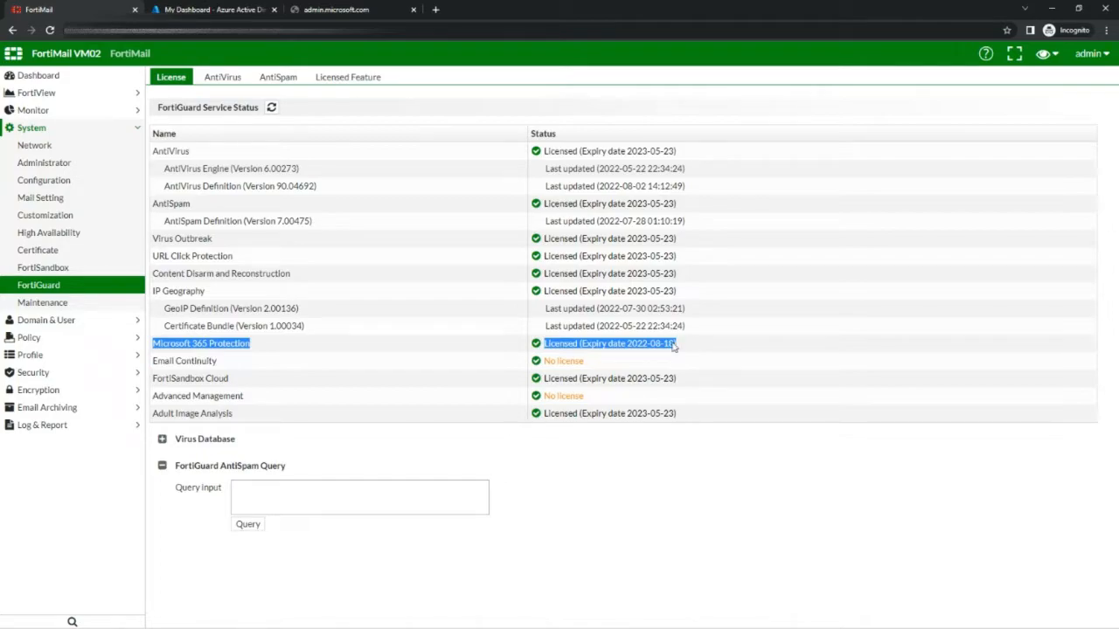
left_click(1044, 53)
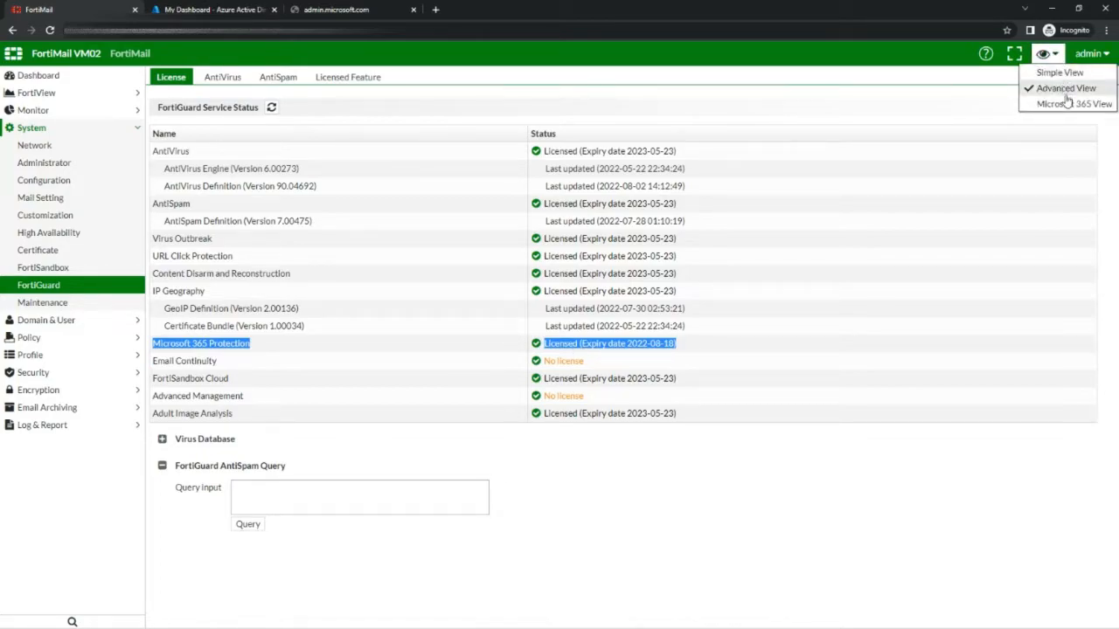
left_click(1007, 110)
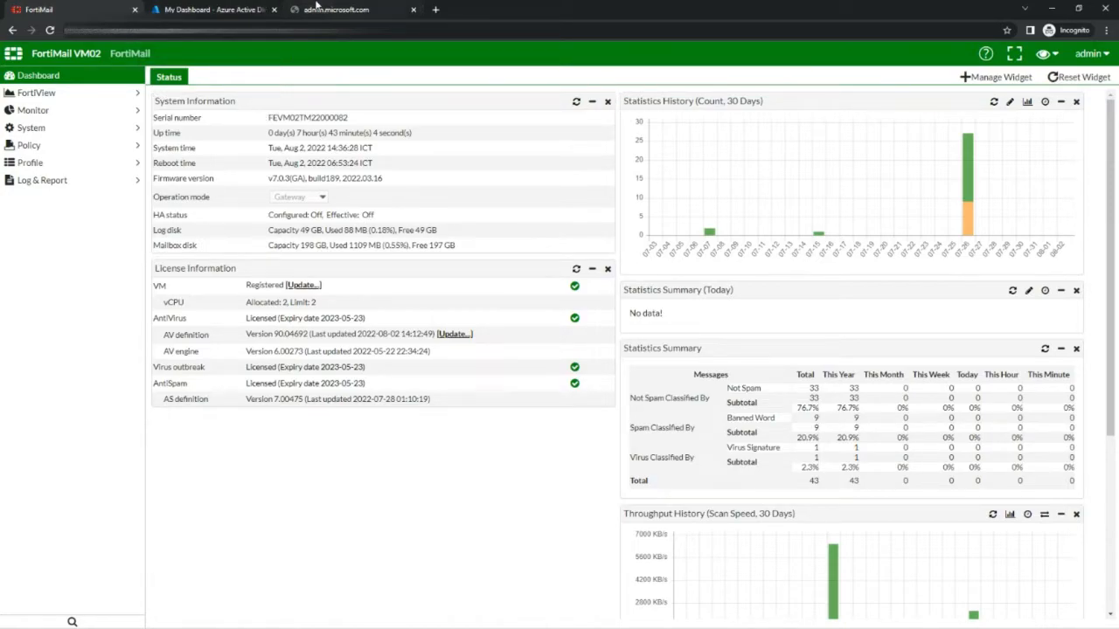
Try to reload the admin.microsoft.com page
left_click(316, 6)
left_click(49, 31)
left_click_drag(380, 202, 503, 305)
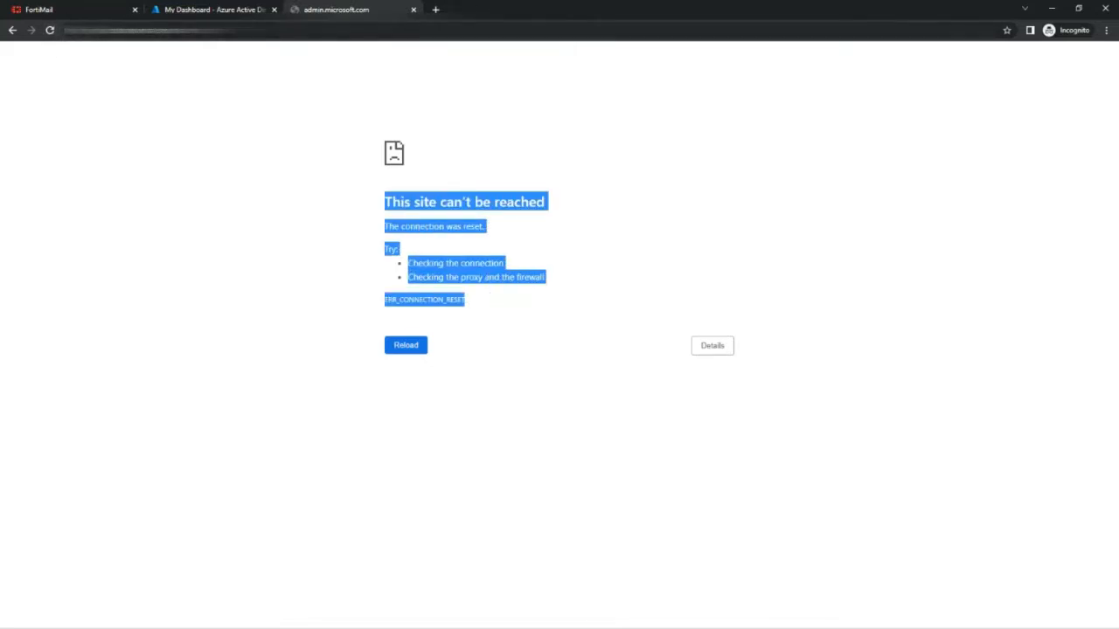
Switch to the Azure Active Directory admin center and open the directory's App registrations
left_click(219, 11)
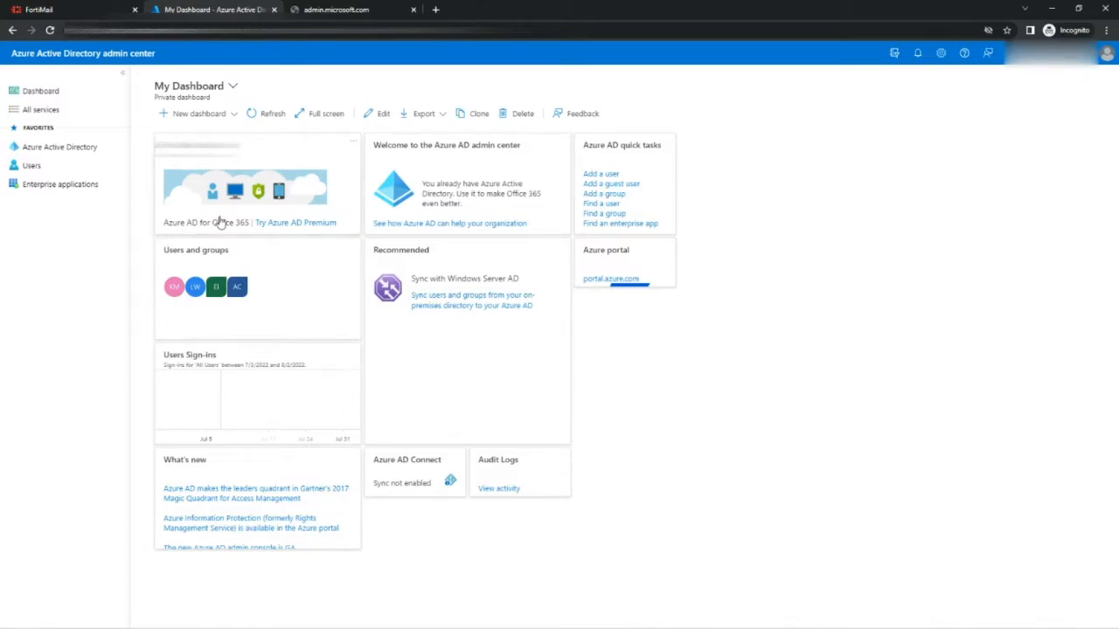
left_click(74, 150)
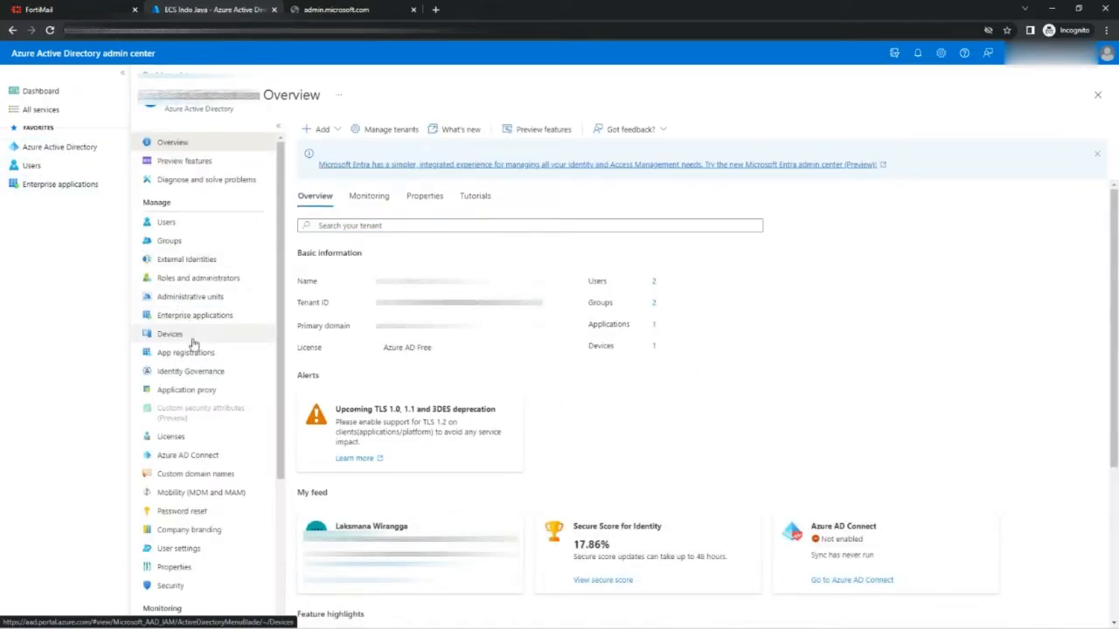
scroll(193, 341, "down", 1)
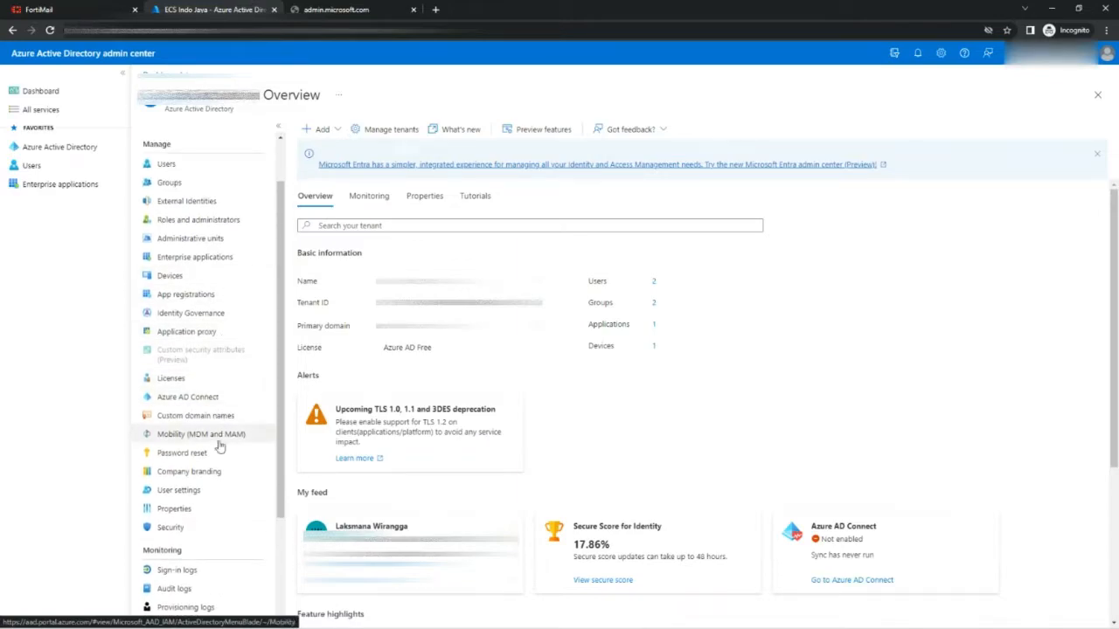
scroll(222, 496, "down", 1)
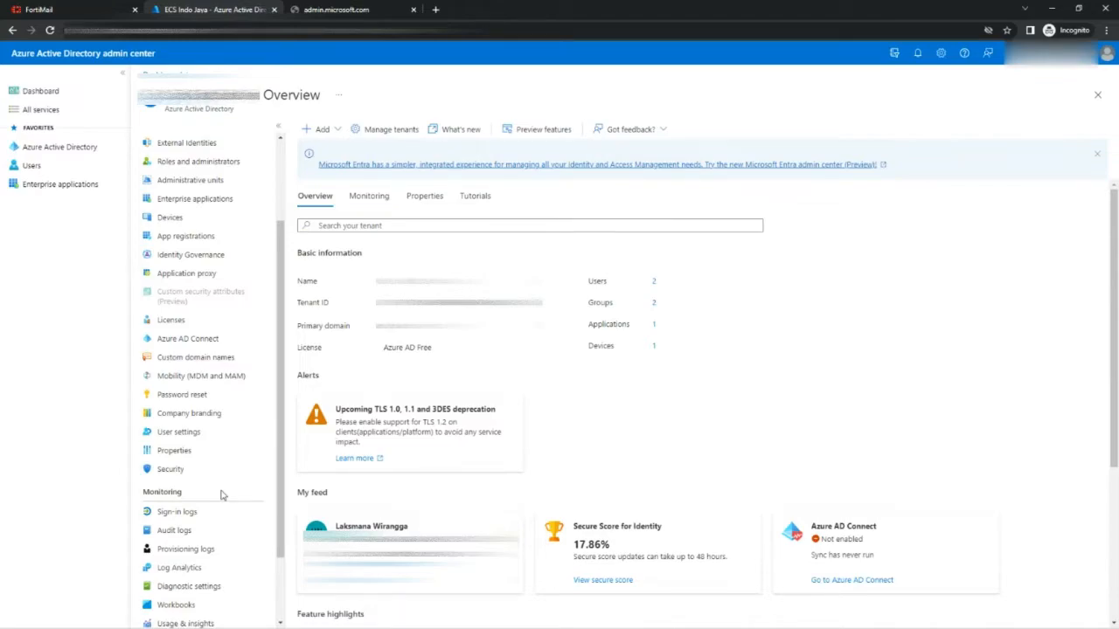
left_click(213, 236)
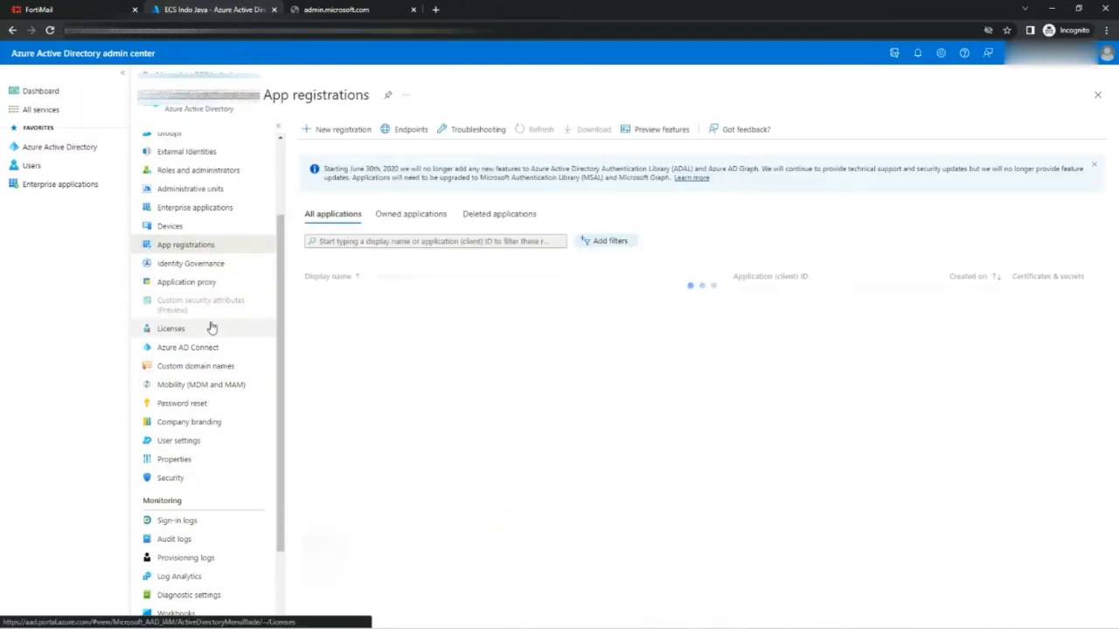
Review the lists of all applications and owned applications in App registrations
scroll(211, 327, "up", 1)
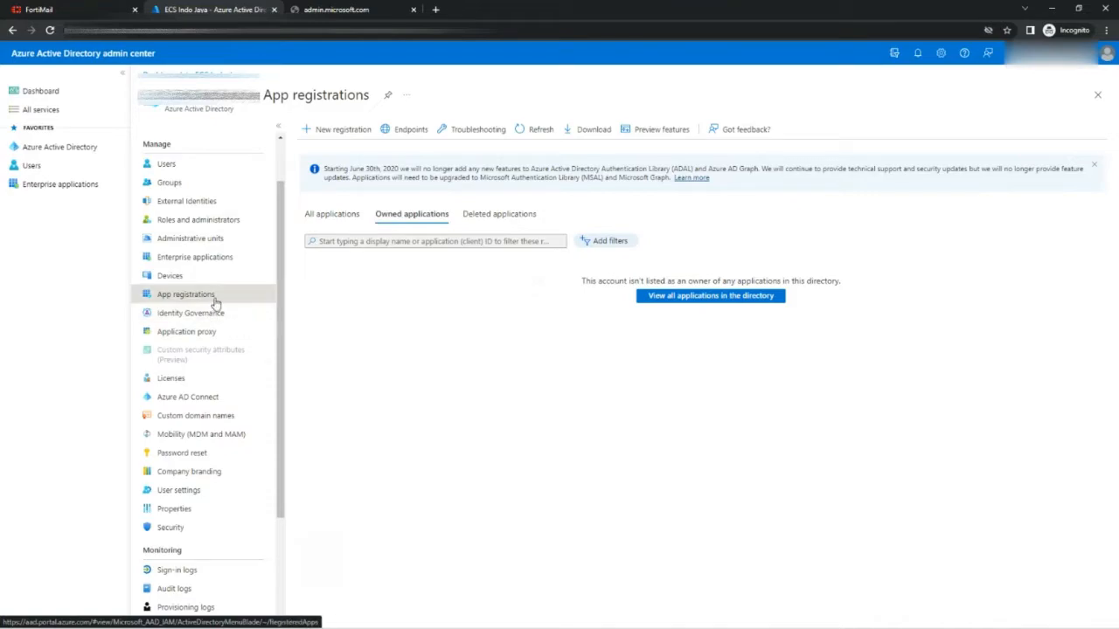
left_click(356, 215)
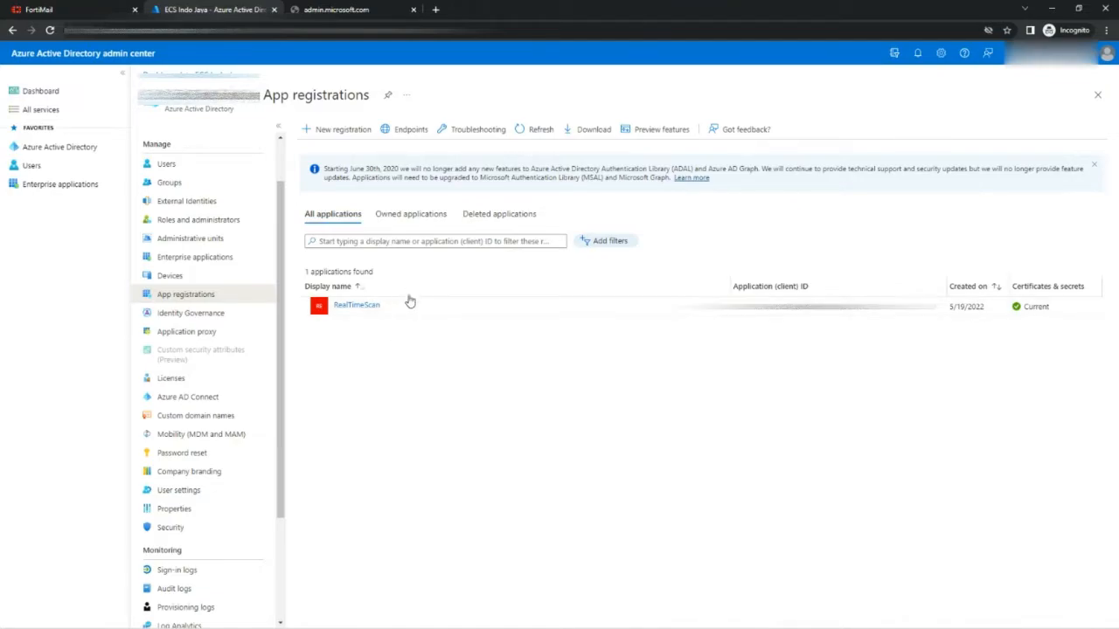
left_click_drag(374, 306, 378, 332)
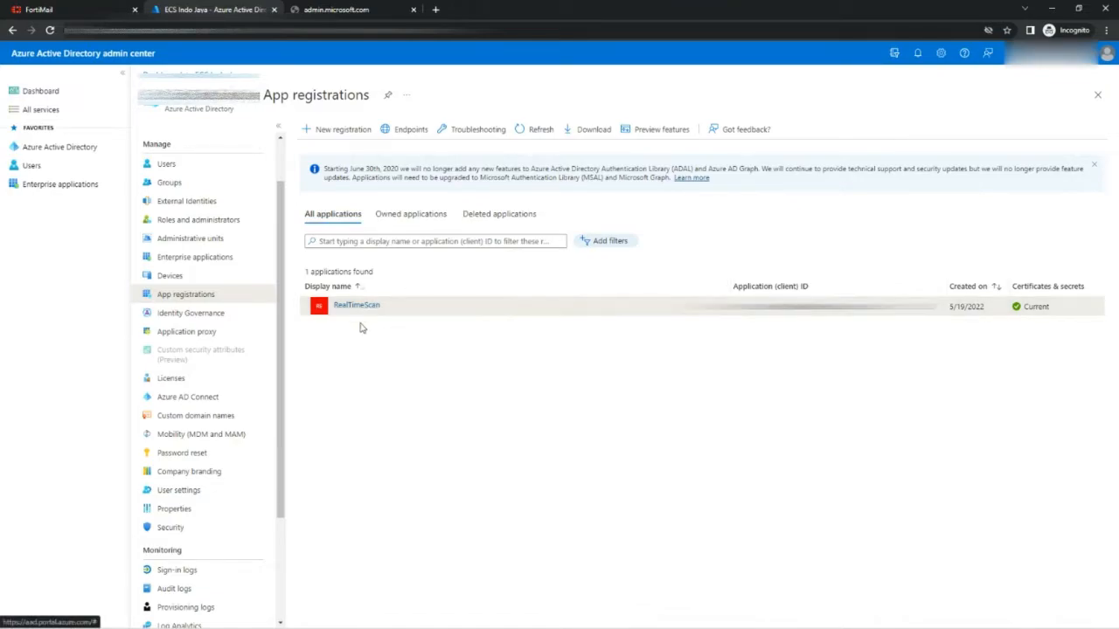
left_click(412, 218)
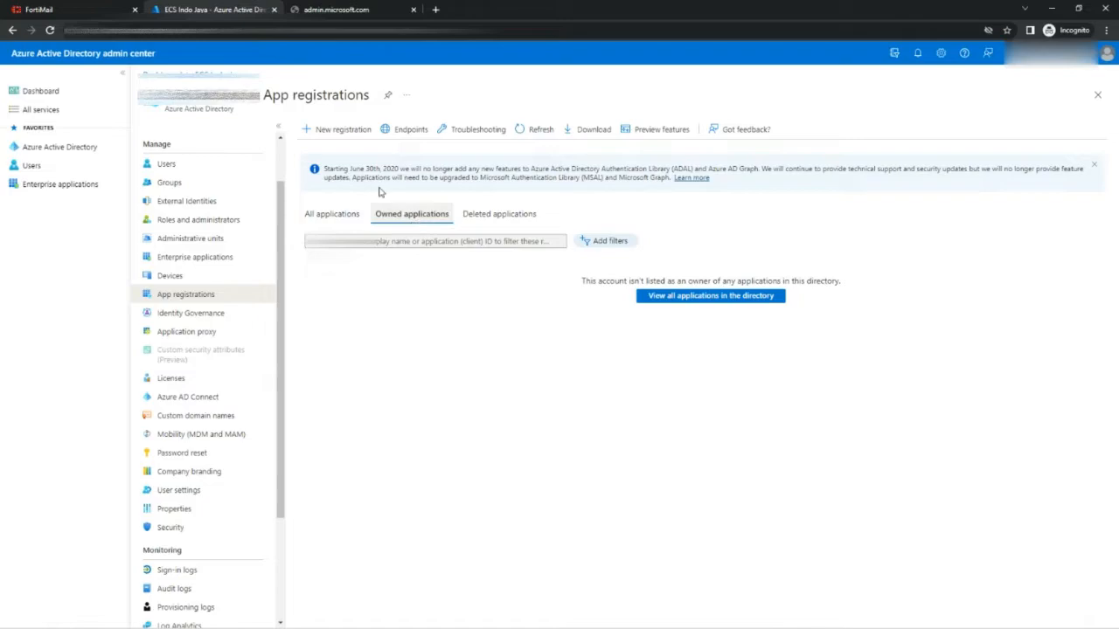
Register a new single-tenant application named Fortimail-integration
left_click(325, 131)
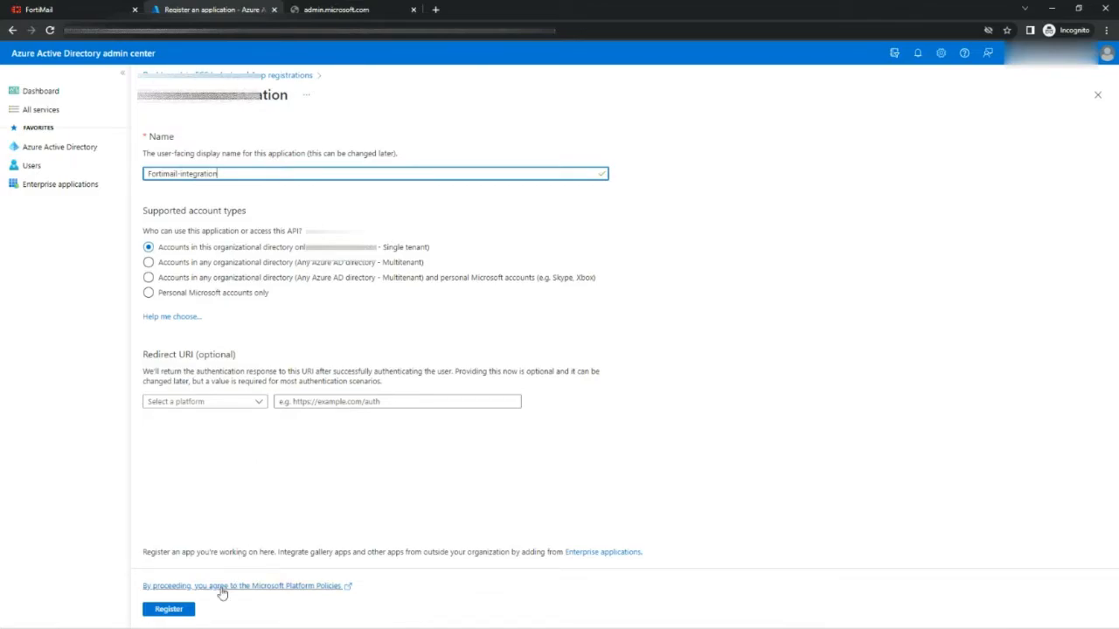
left_click(181, 613)
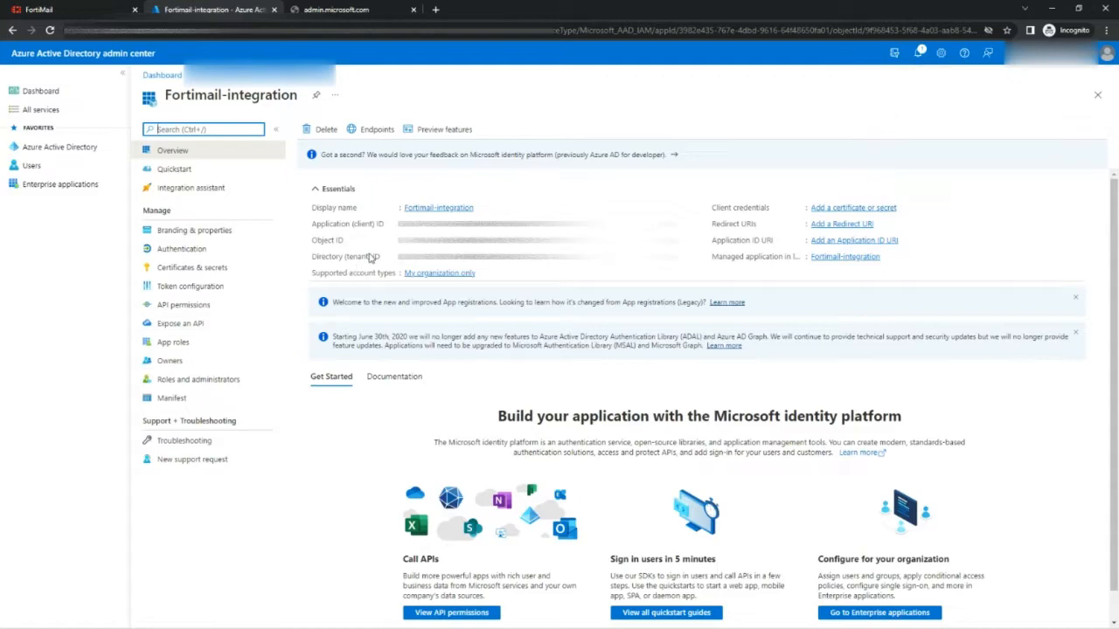
Locate the application (client) ID and directory (tenant) ID in the Fortimail-integration overview
left_click_drag(312, 229, 383, 236)
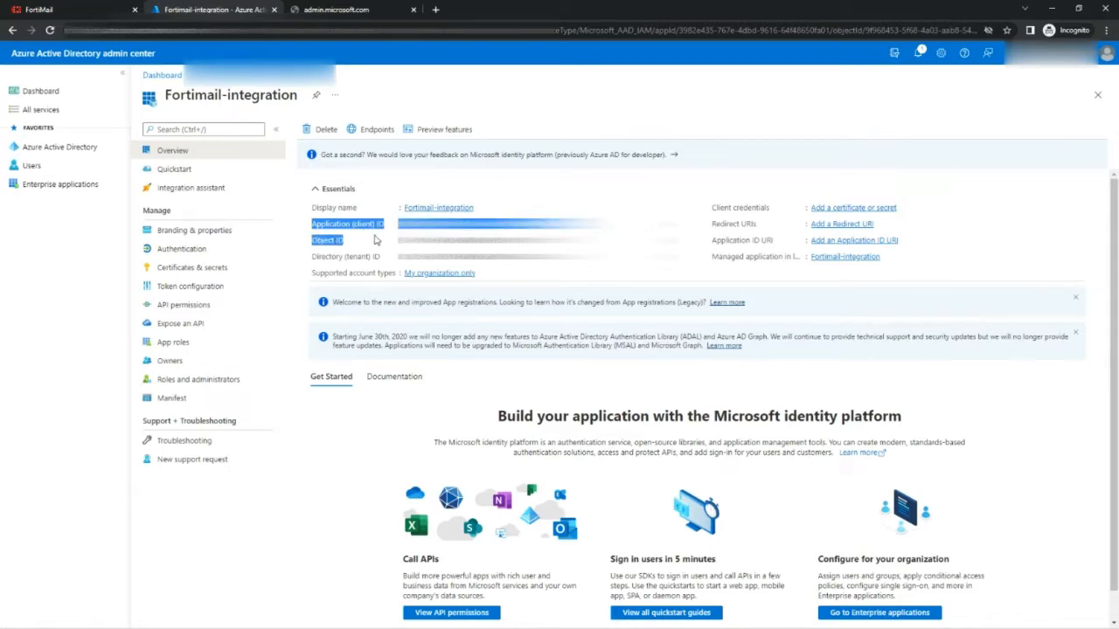
left_click(354, 252)
left_click_drag(316, 225, 384, 226)
left_click_drag(311, 256, 385, 258)
left_click_drag(311, 225, 378, 228)
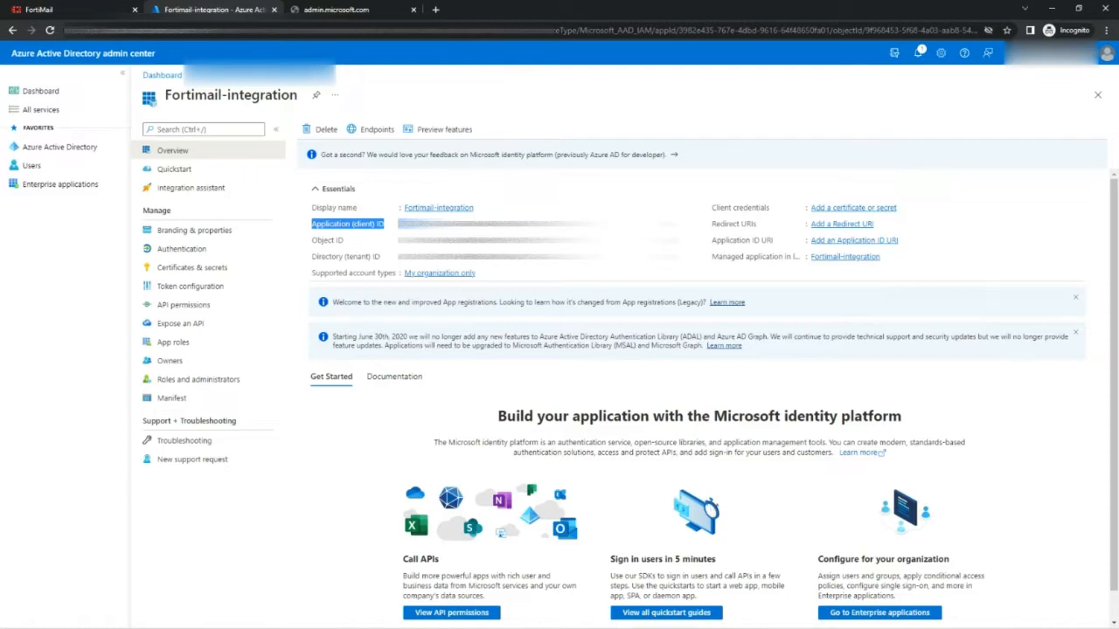
Open the Microsoft Graph permission list from the API permissions of Fortimail-integration
left_click(210, 311)
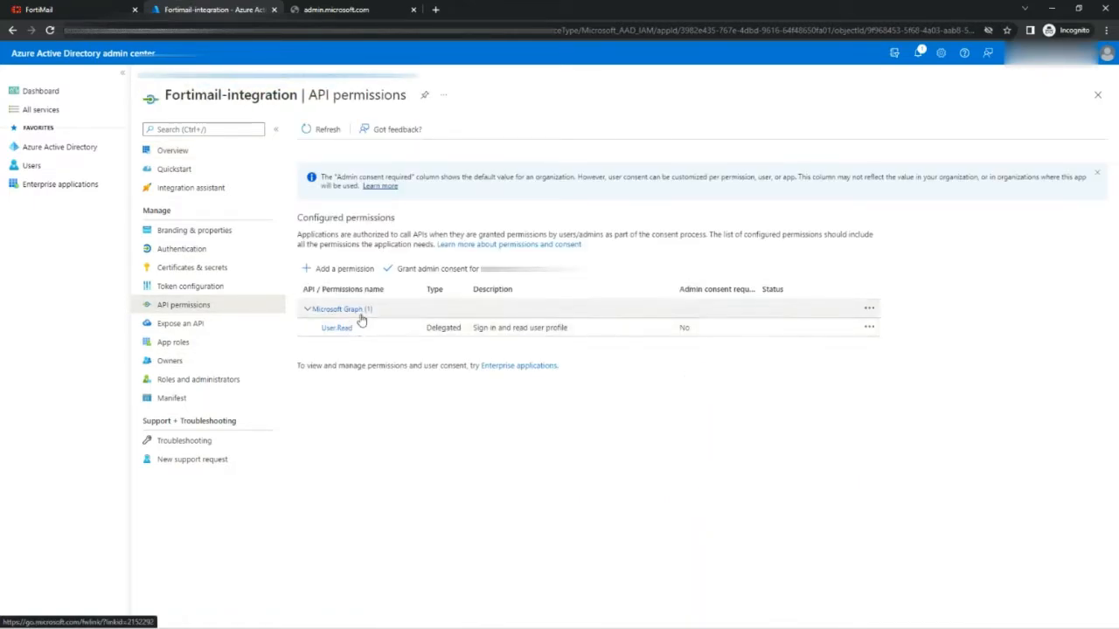
left_click(339, 269)
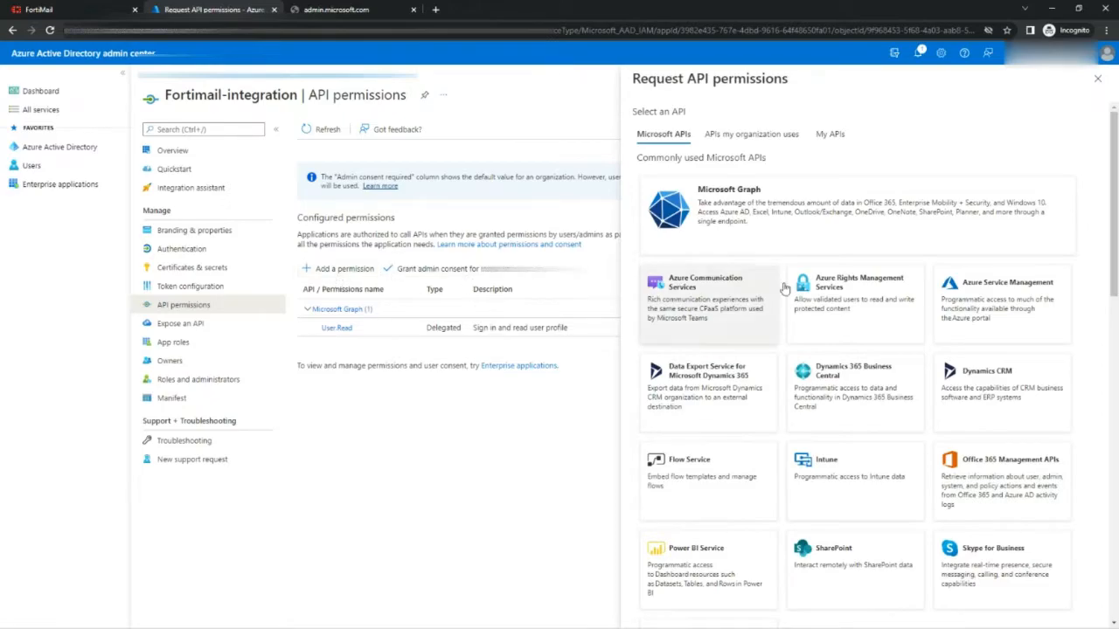
double_click(328, 309)
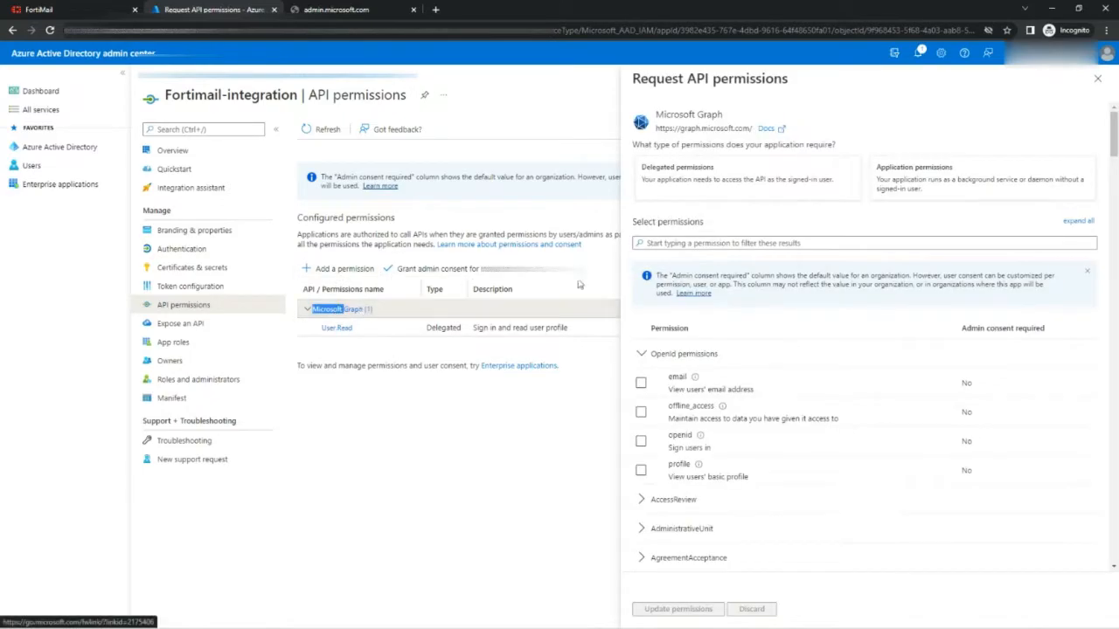
scroll(727, 341, "down", 1)
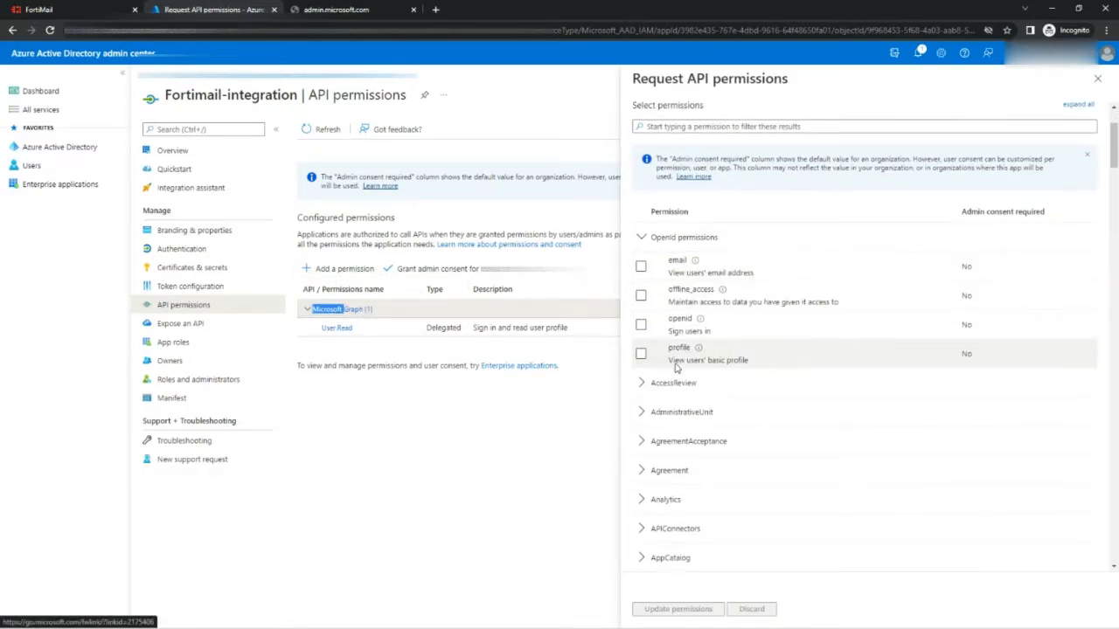
Filter the Microsoft Graph permissions by "user." and select User.Read.All
left_click(777, 126)
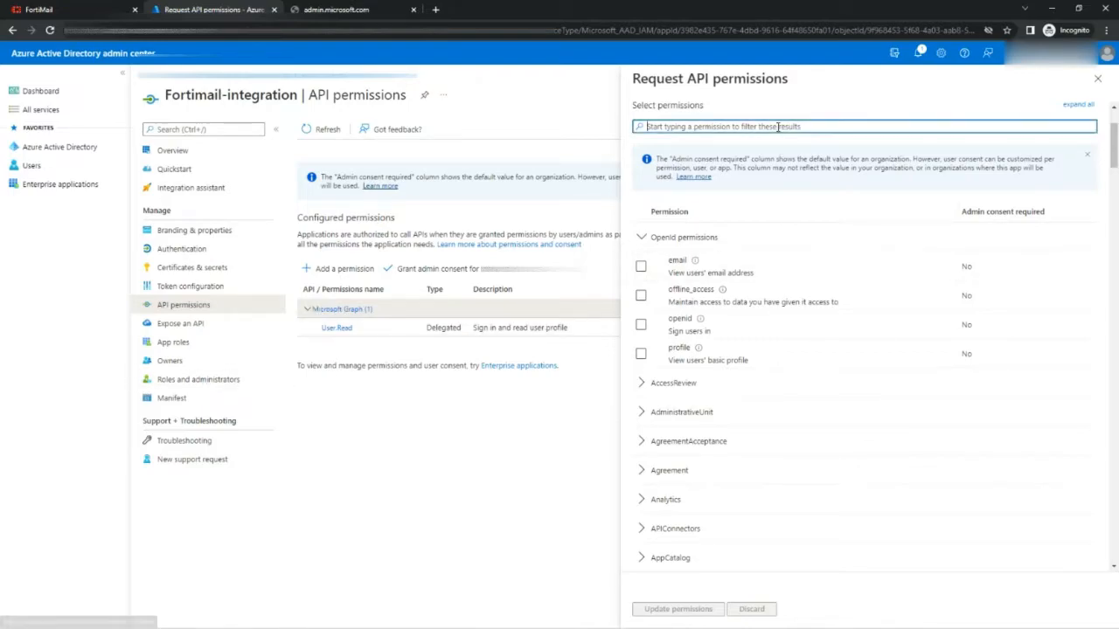
type("user.")
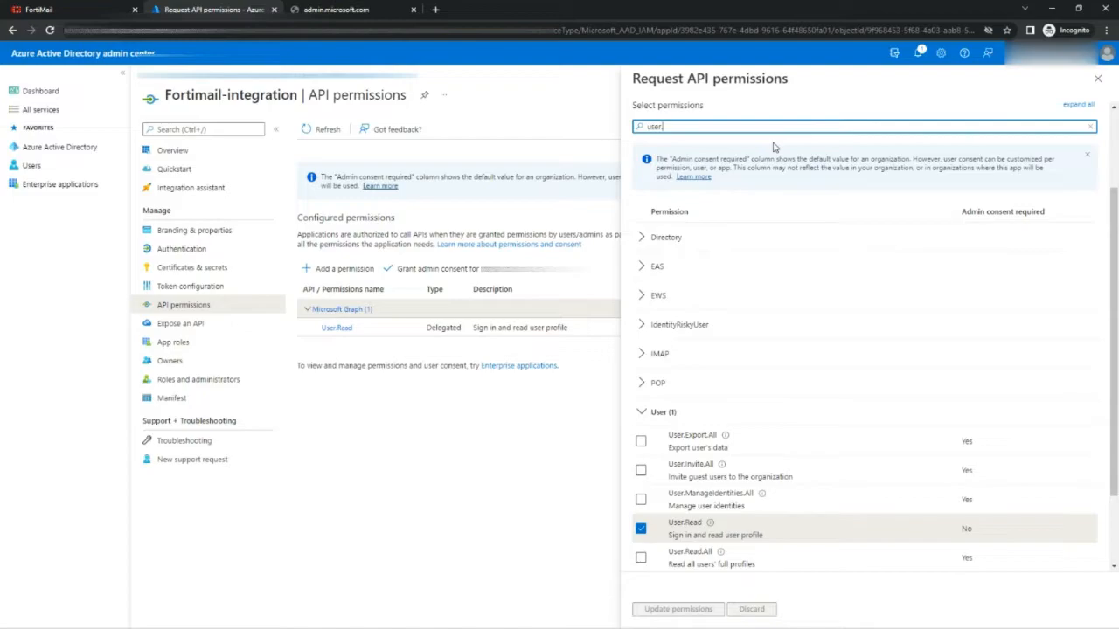
scroll(792, 189, "down", 1)
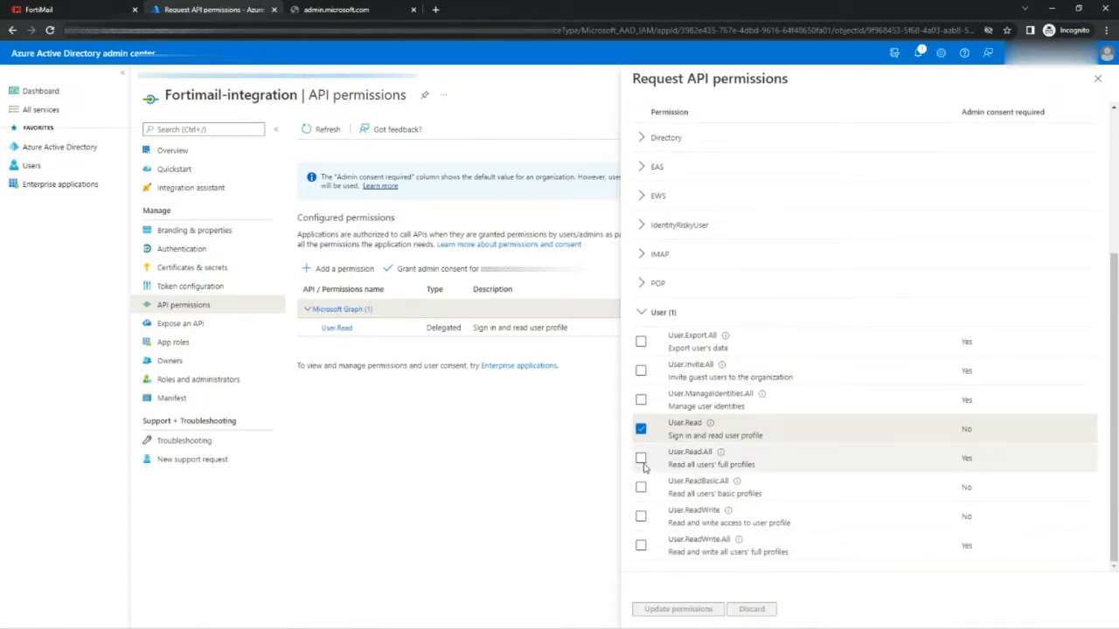
left_click(641, 458)
scroll(734, 262, "up", 2)
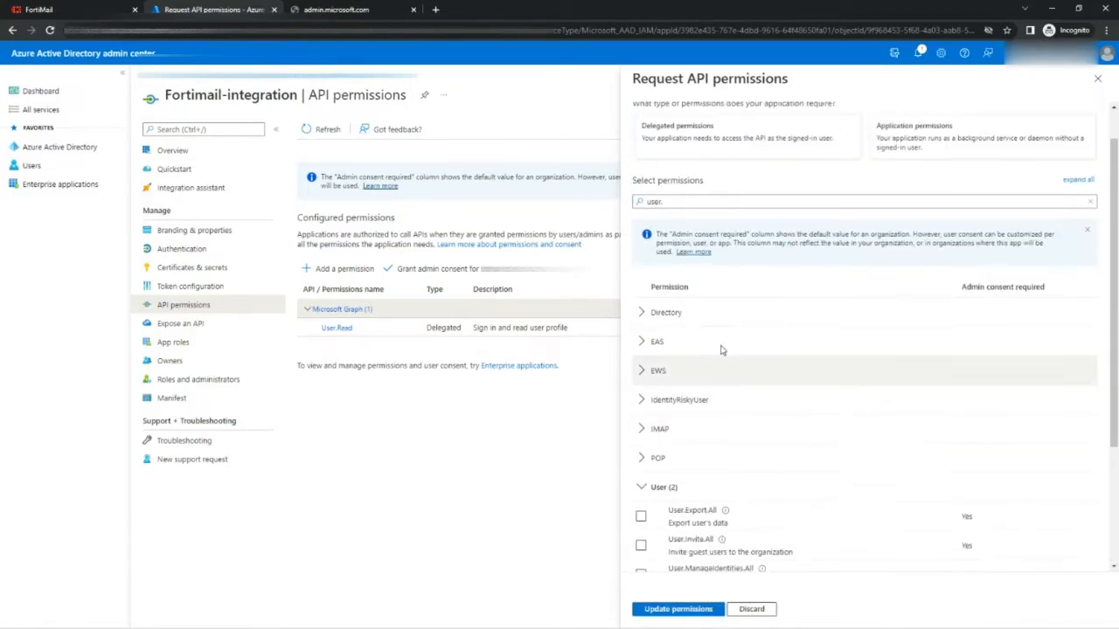
Filter the Microsoft Graph permissions by "mail.read" and select Mail.ReadWrite
left_click(688, 202)
left_click_drag(688, 202, 540, 220)
type("mail.read")
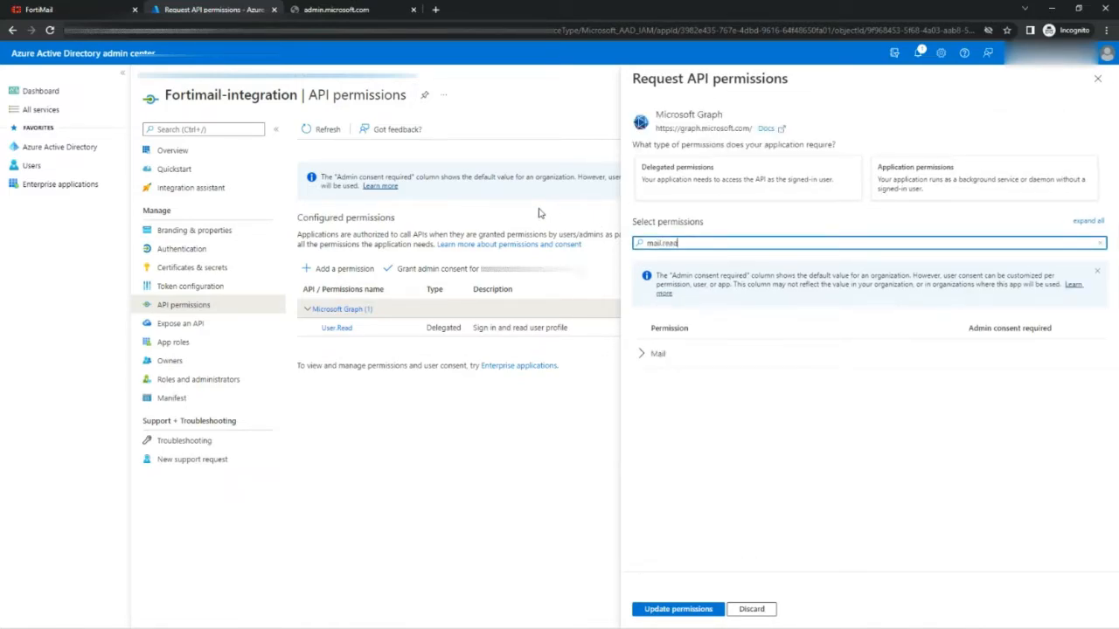
left_click(642, 353)
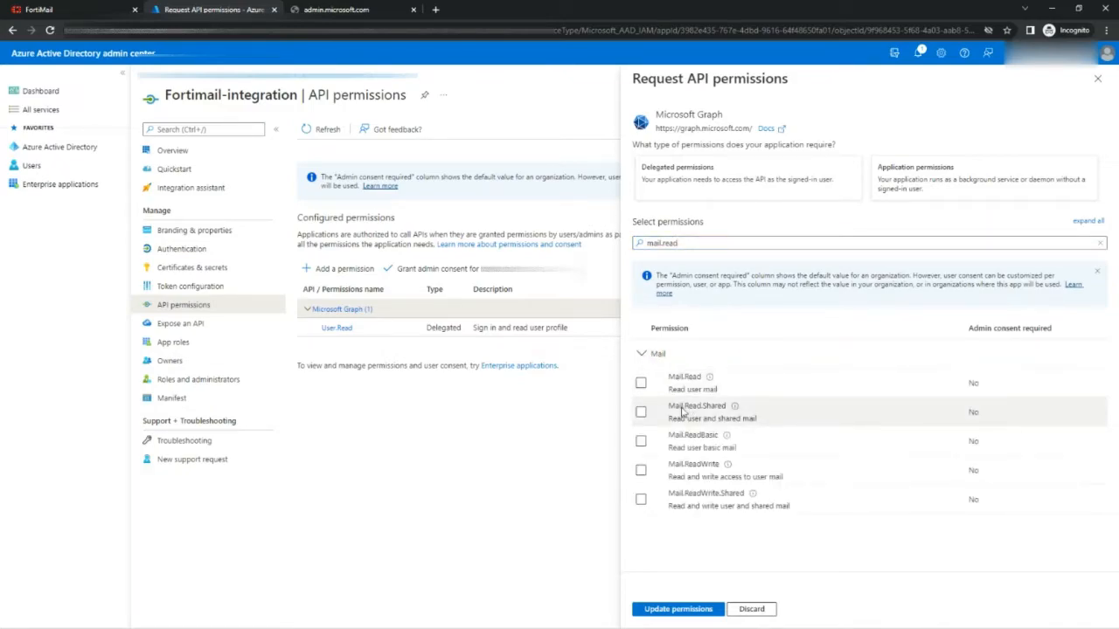
left_click(641, 470)
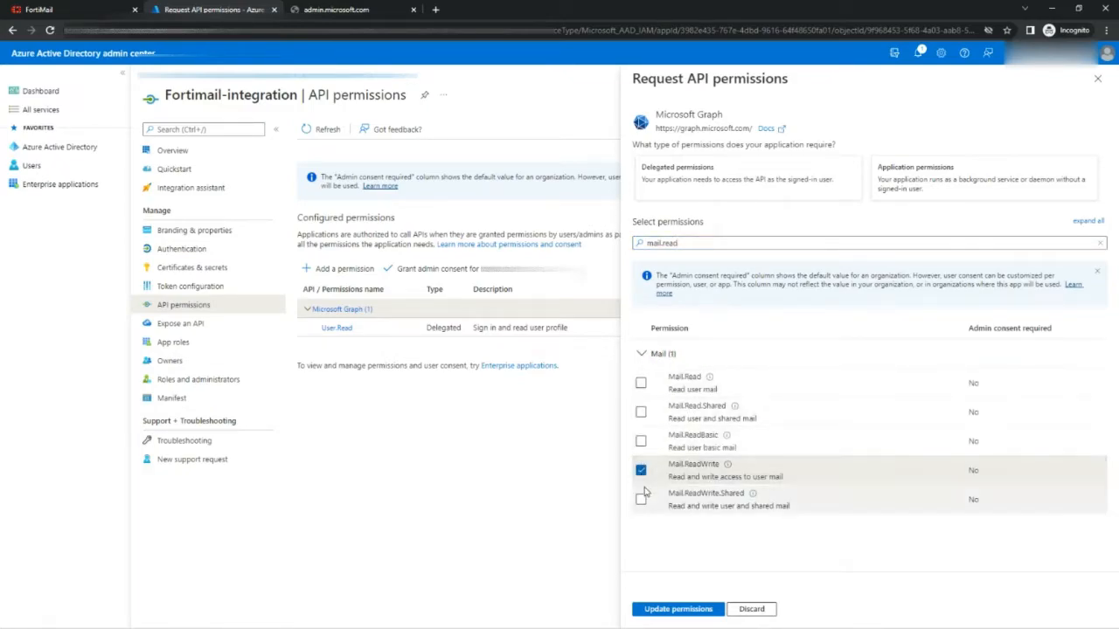
Filter the permissions by "mail.sen", select Mail.Send, and save the updated permissions for Fortimail-integration
double_click(711, 244)
type("sen")
left_click(641, 353)
left_click(641, 384)
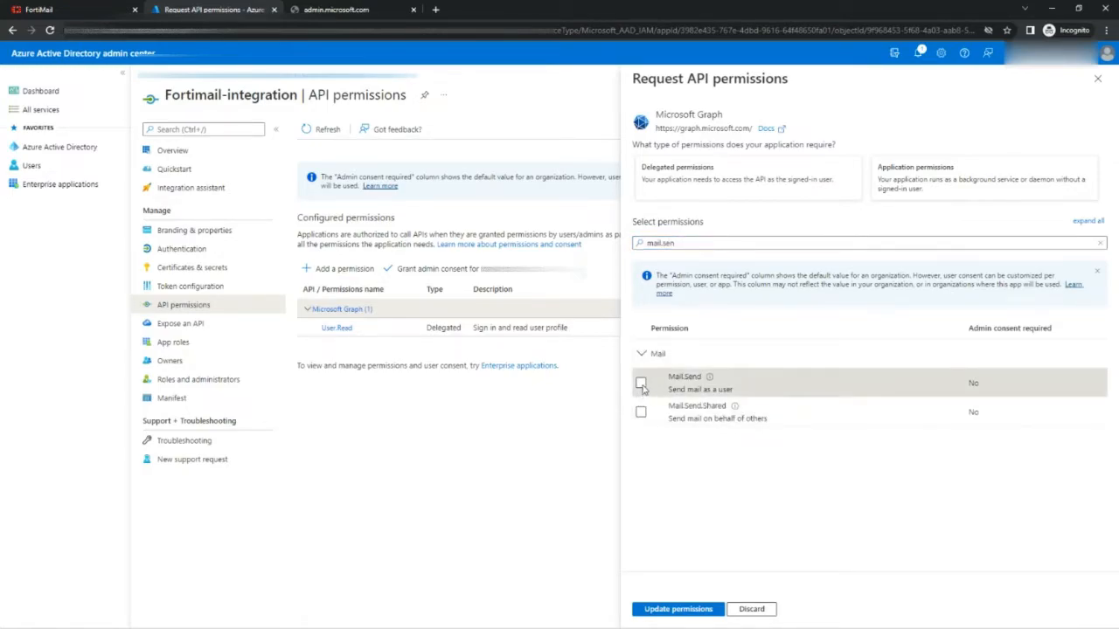
left_click(667, 609)
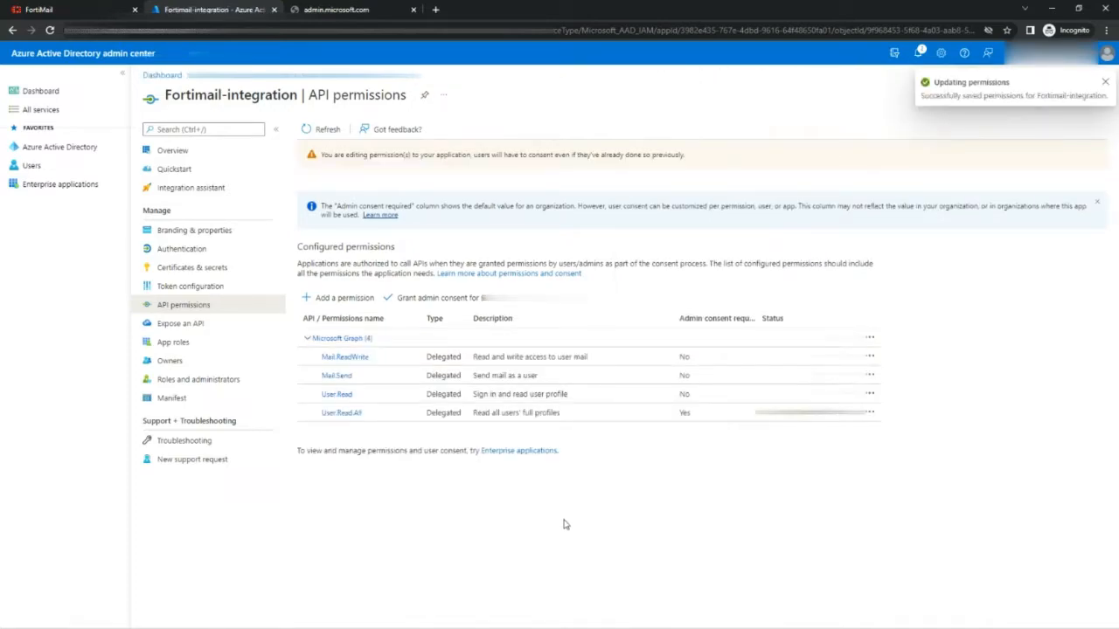
Review the configured Microsoft Graph permissions and grant admin consent to them for all accounts in the organization
left_click_drag(317, 356, 881, 420)
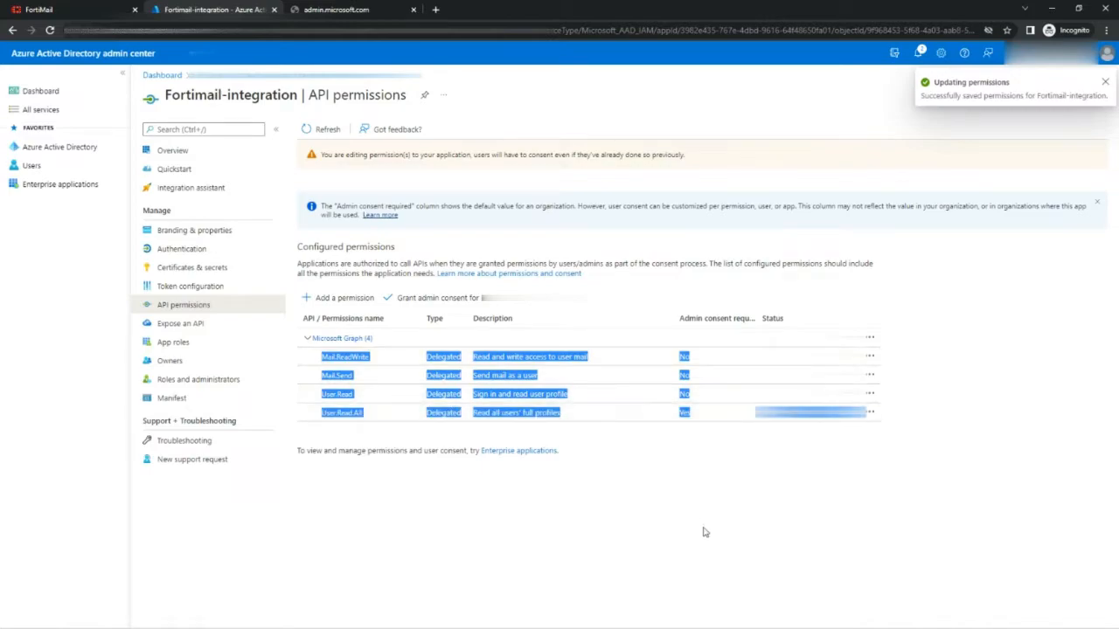
left_click(688, 565)
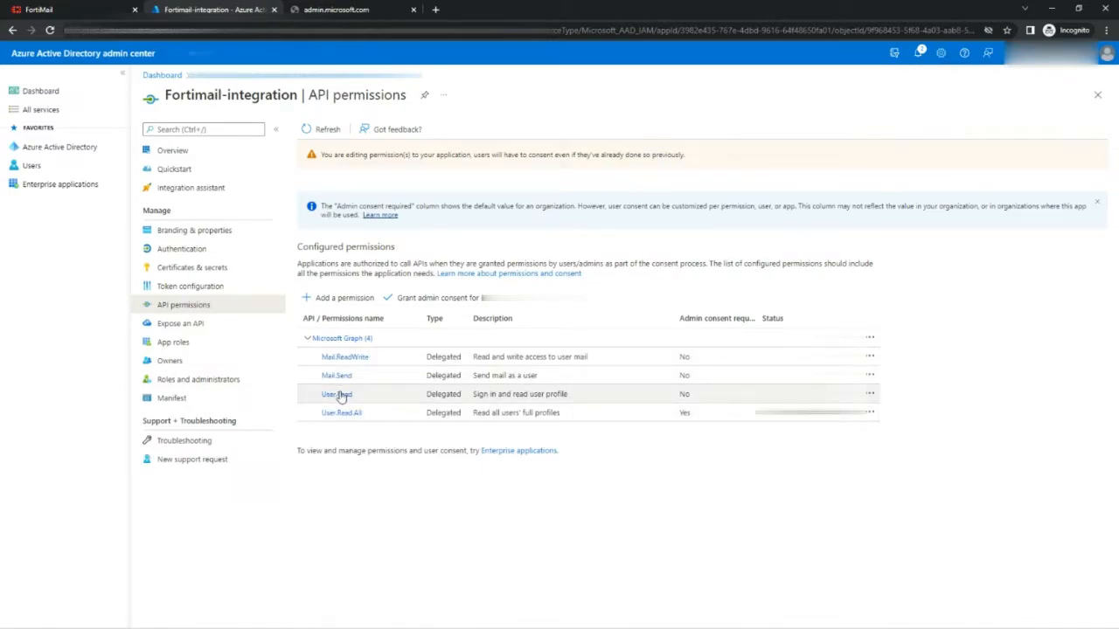
left_click_drag(307, 395, 749, 407)
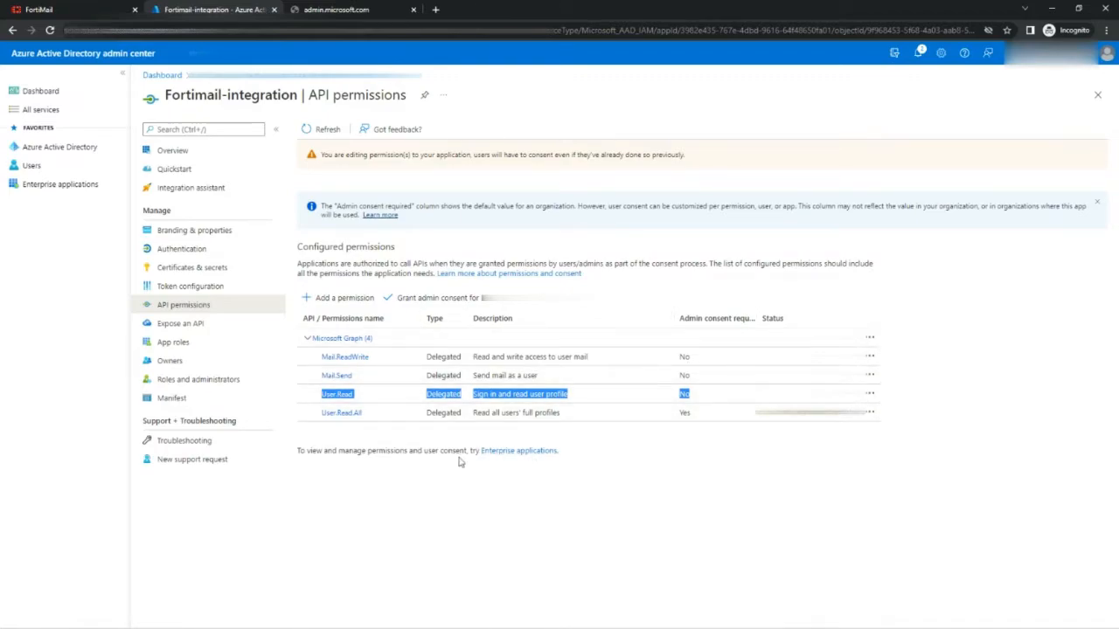
left_click(351, 447)
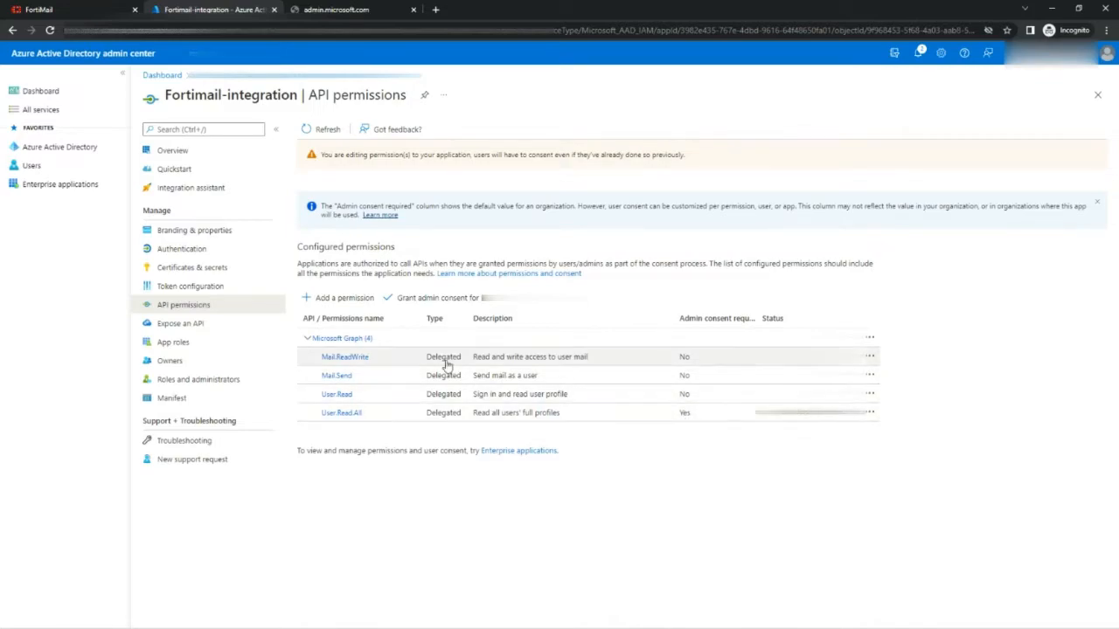
left_click(398, 299)
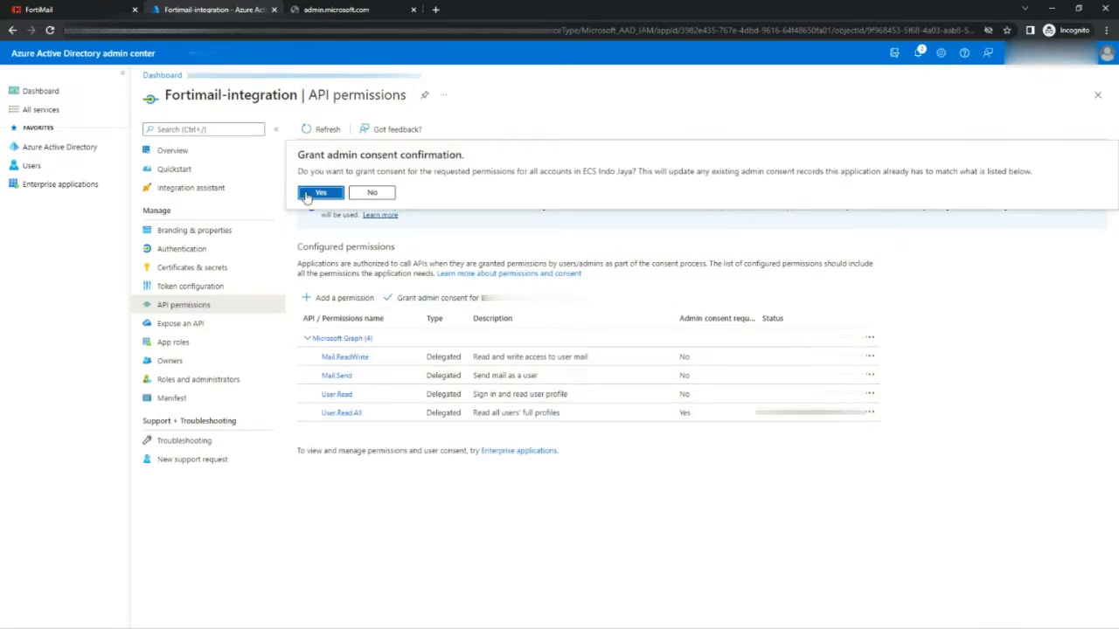
left_click(316, 193)
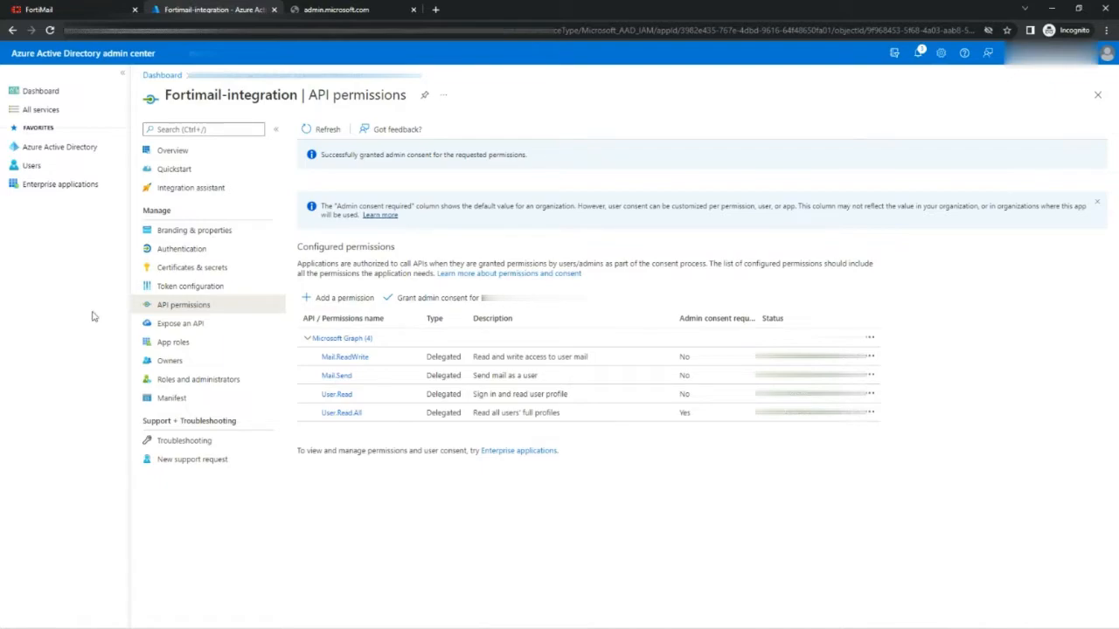
Add a client secret described as secret-fml with the recommended 6-month expiry, and locate its generated credentials
left_click(238, 268)
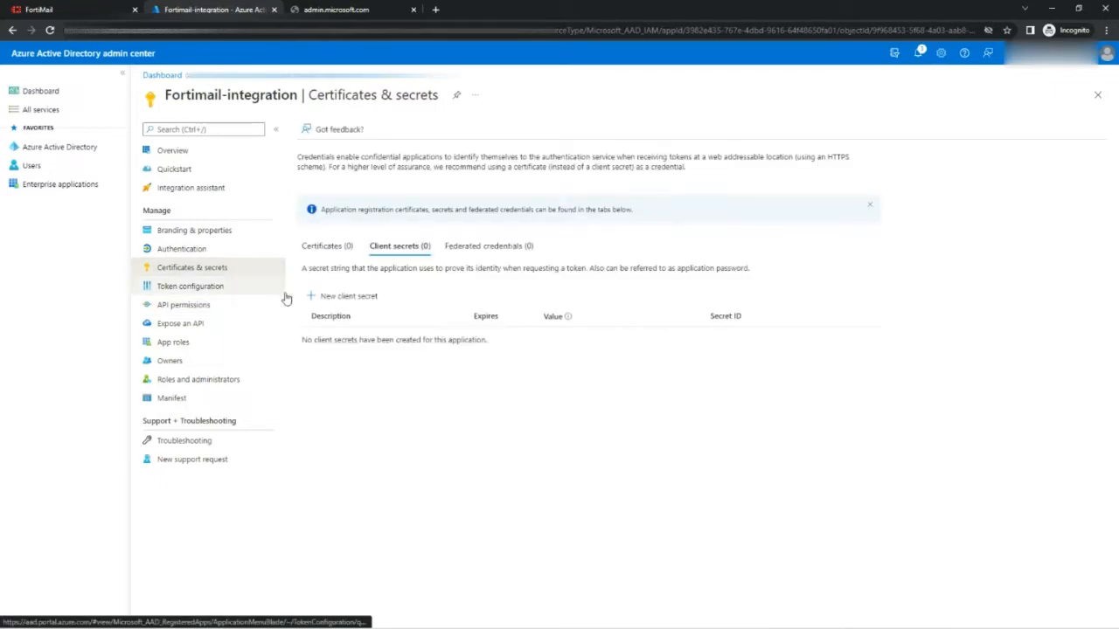
left_click(325, 296)
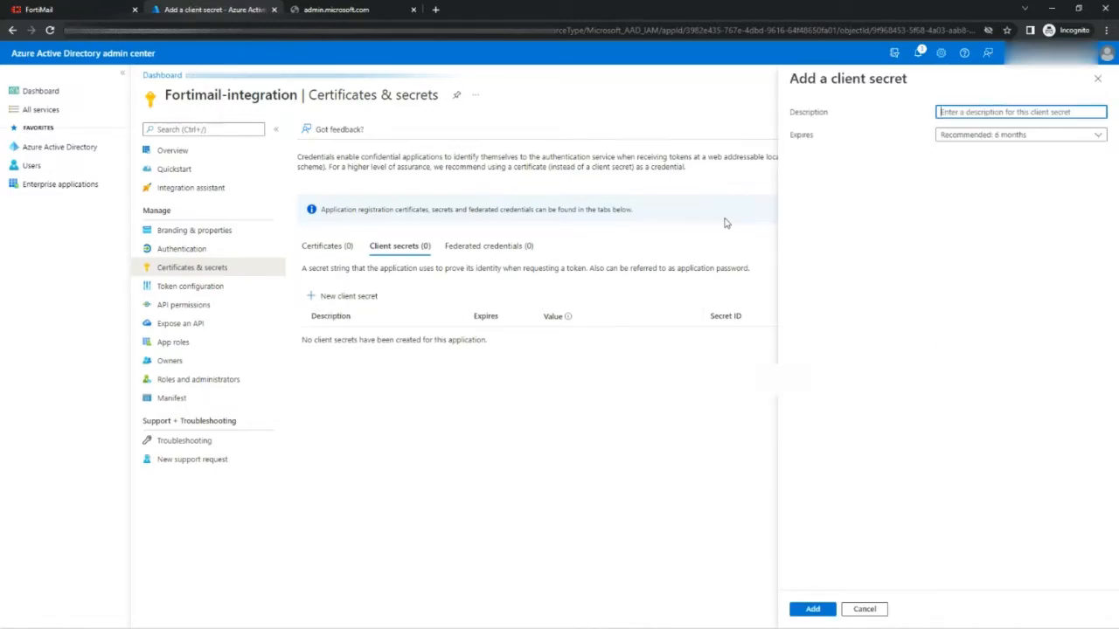
type("F")
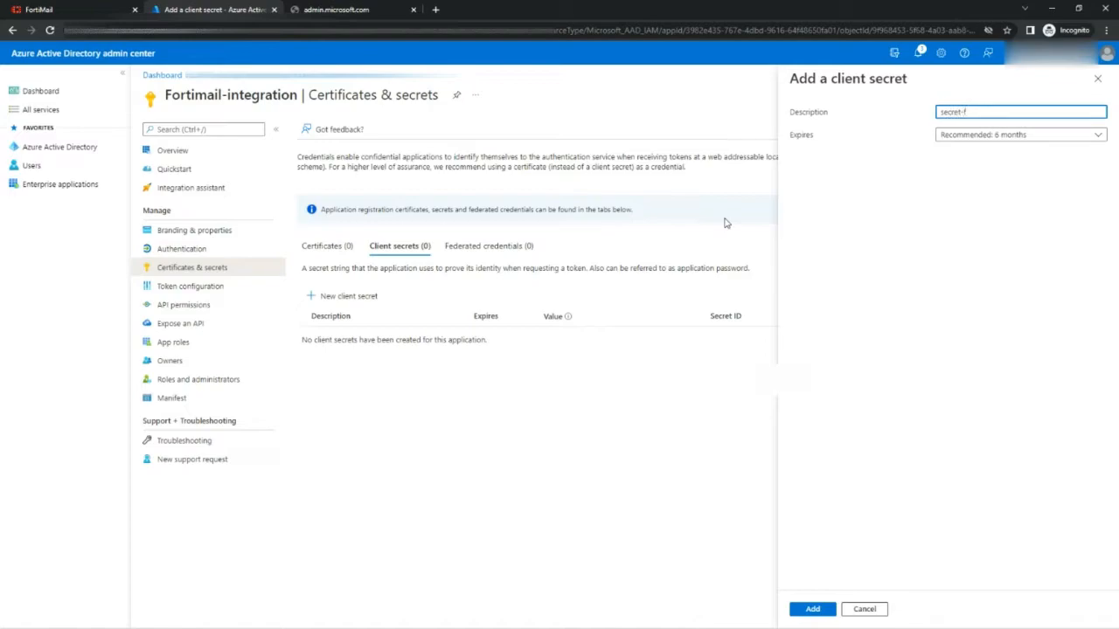
left_click(999, 135)
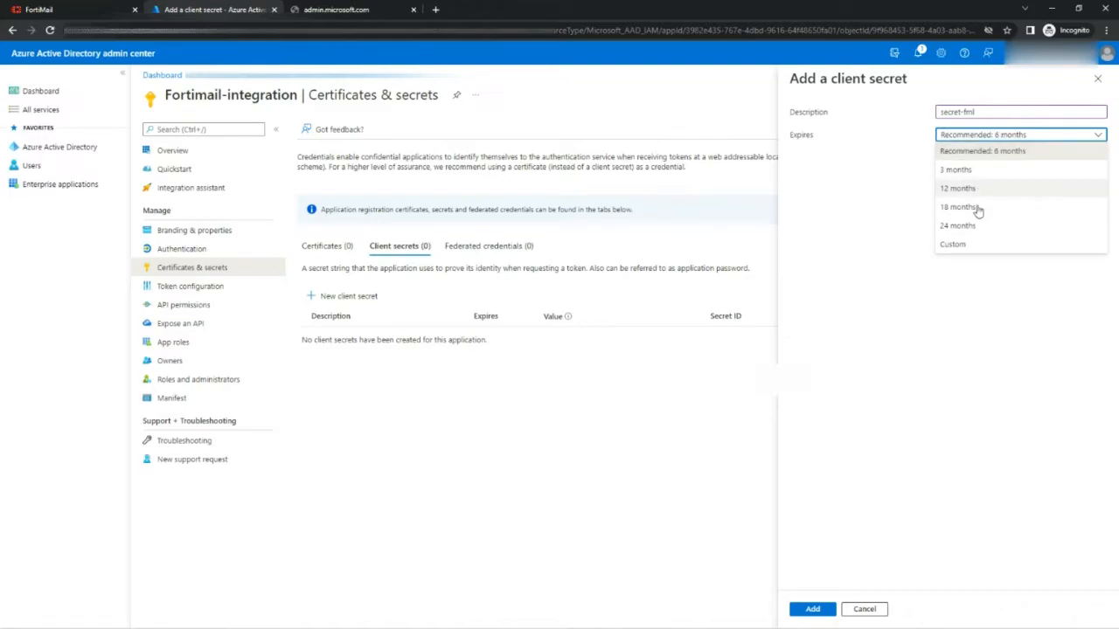
left_click(858, 437)
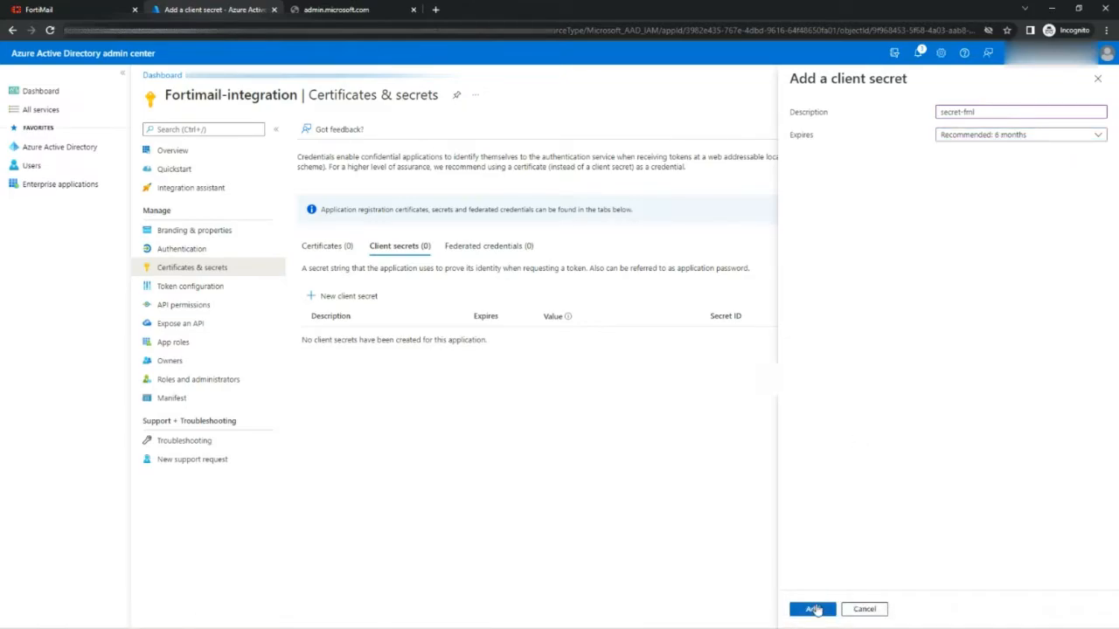
left_click(813, 609)
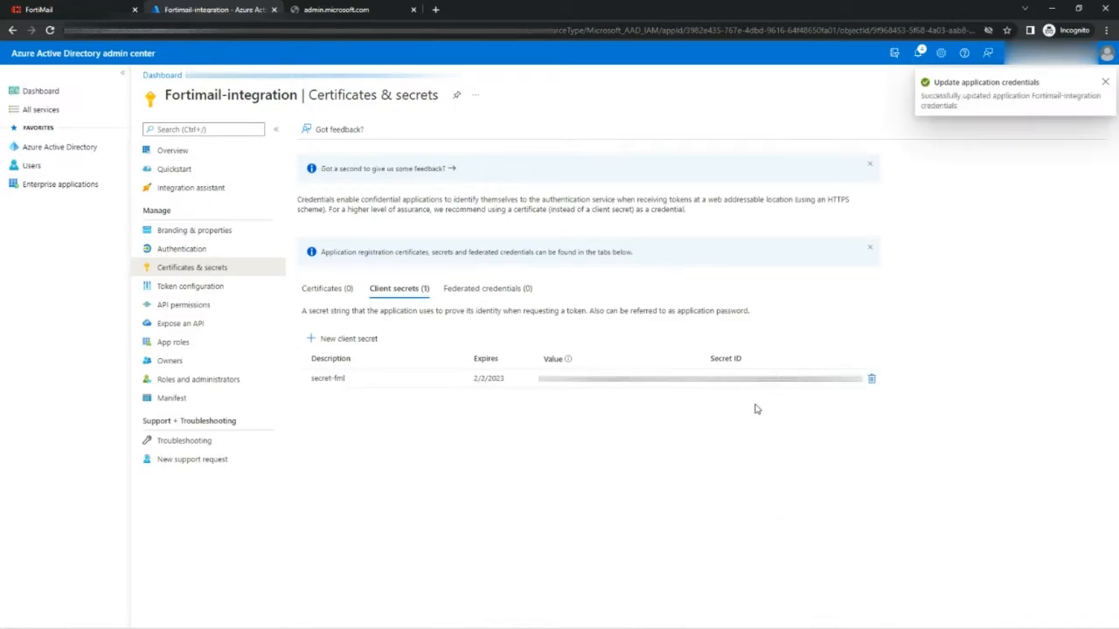
left_click(854, 378)
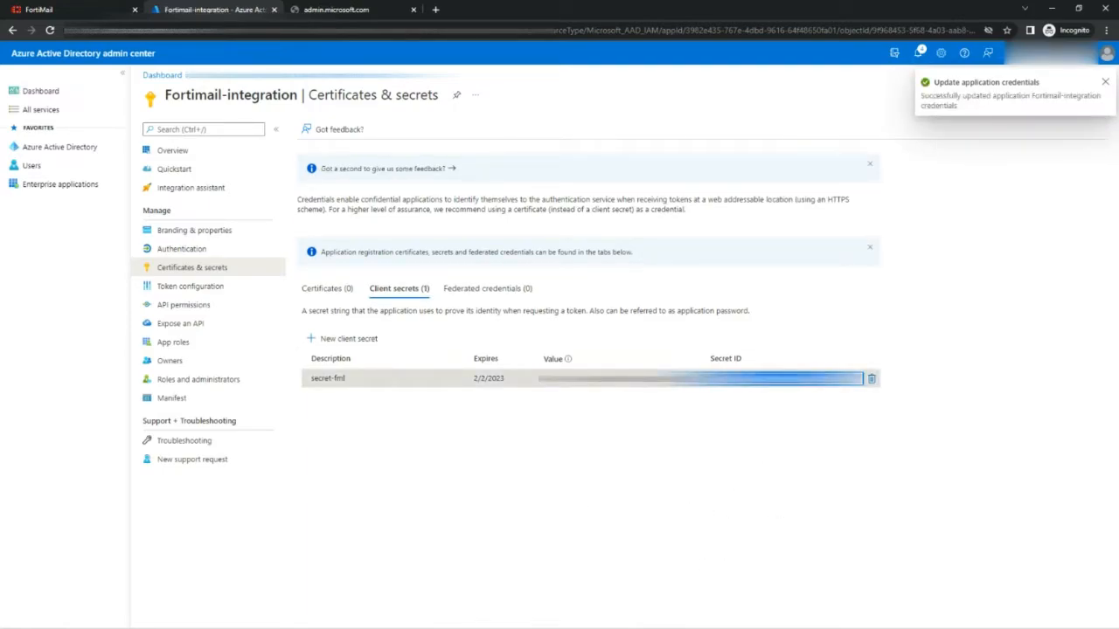
left_click(750, 421)
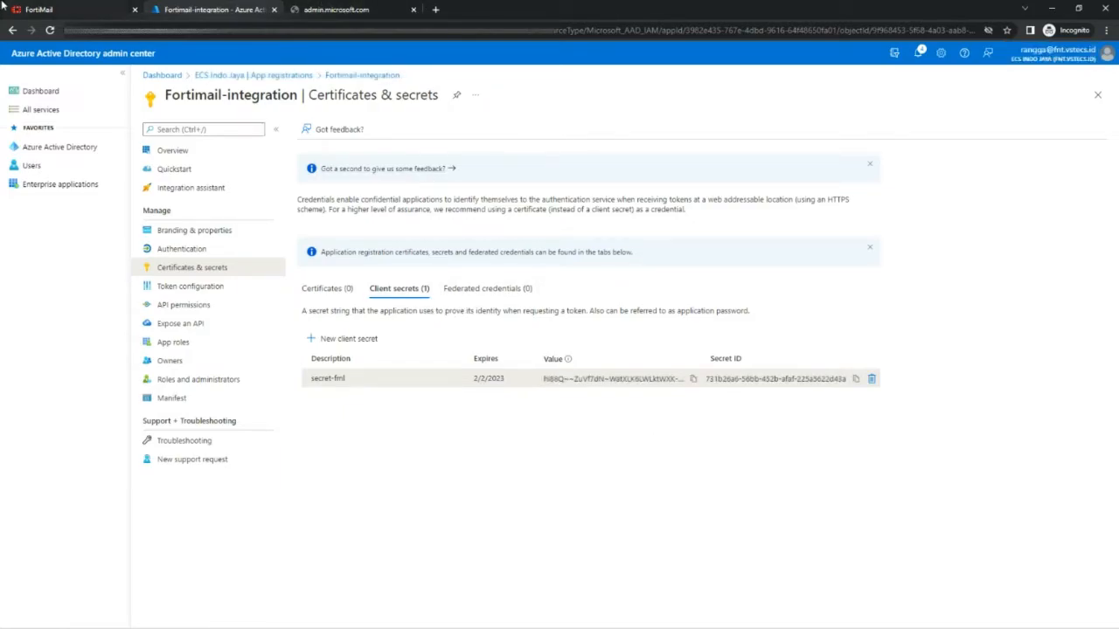
Switch to FortiMail and open the system's account list
left_click(38, 9)
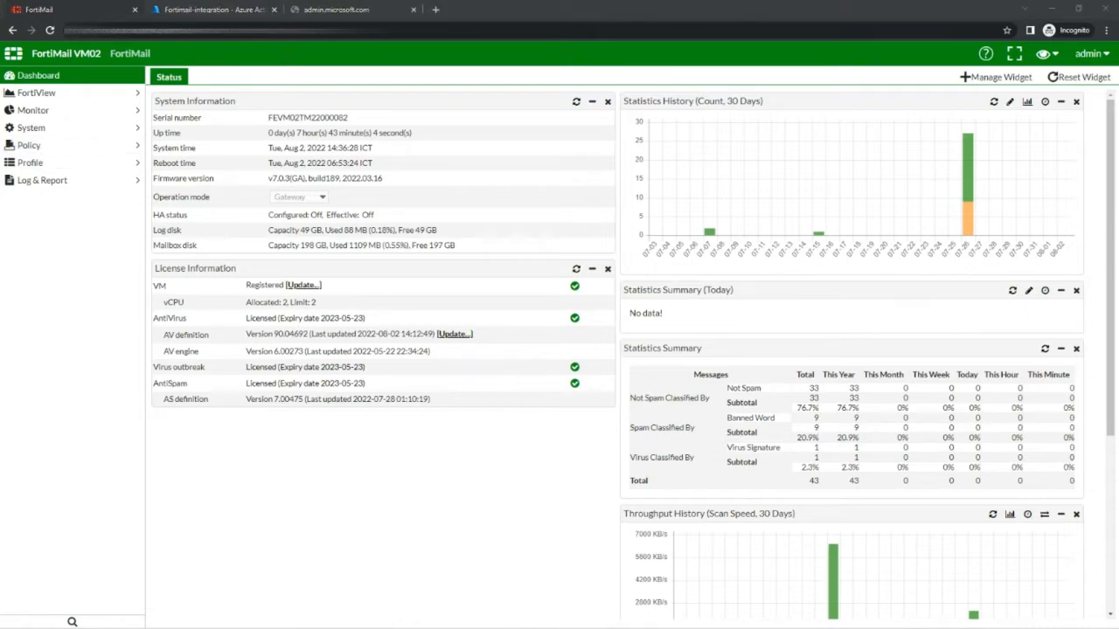
left_click(74, 145)
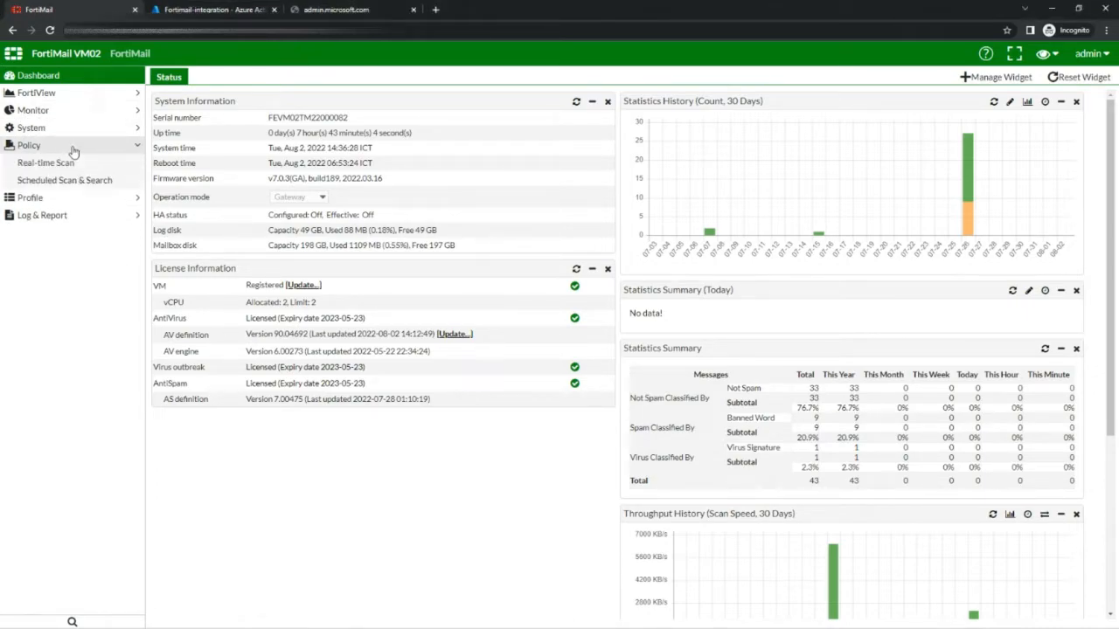
left_click(76, 131)
left_click(75, 145)
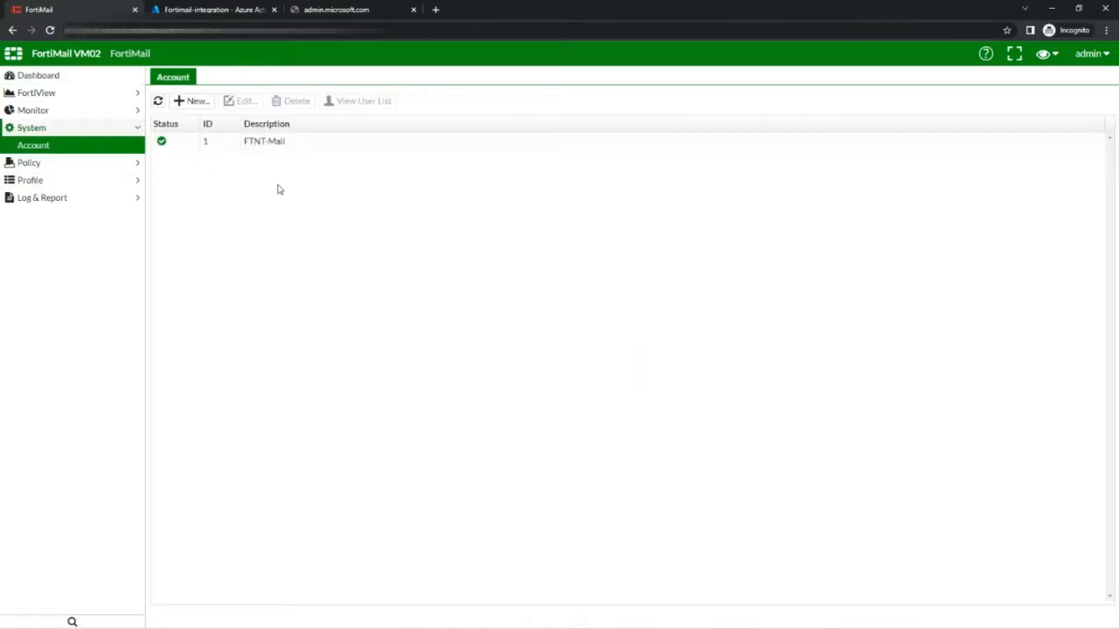
Draft a new account with the description fortimail-o36-api and the Global service endpoint, reviewing the ID and secret fields, and discard it
left_click(189, 101)
left_click(604, 102)
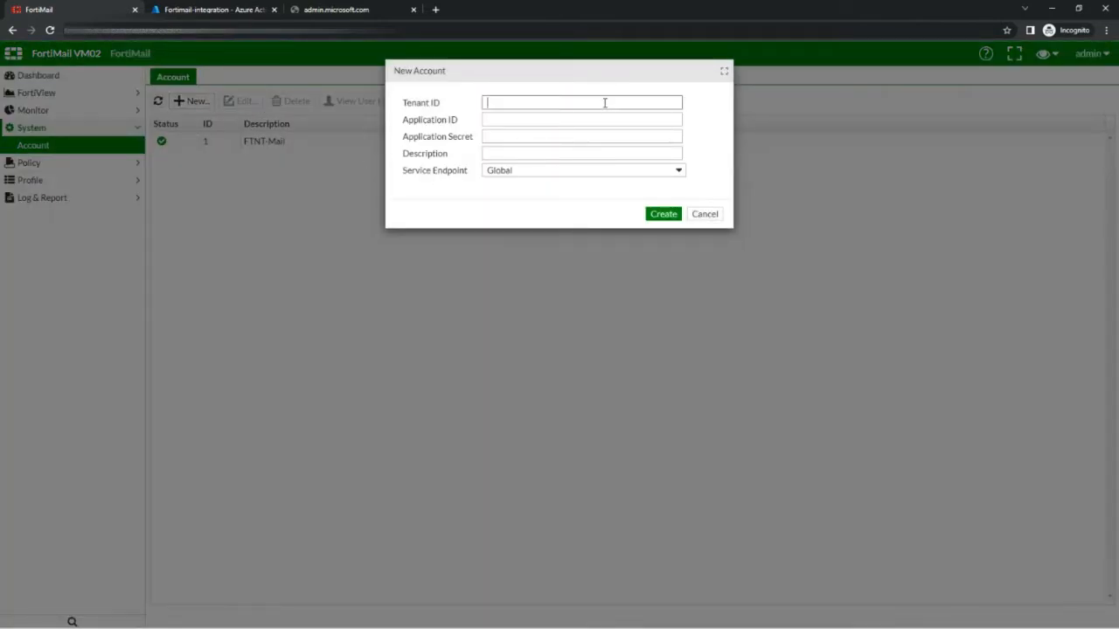
left_click(495, 120)
left_click(495, 140)
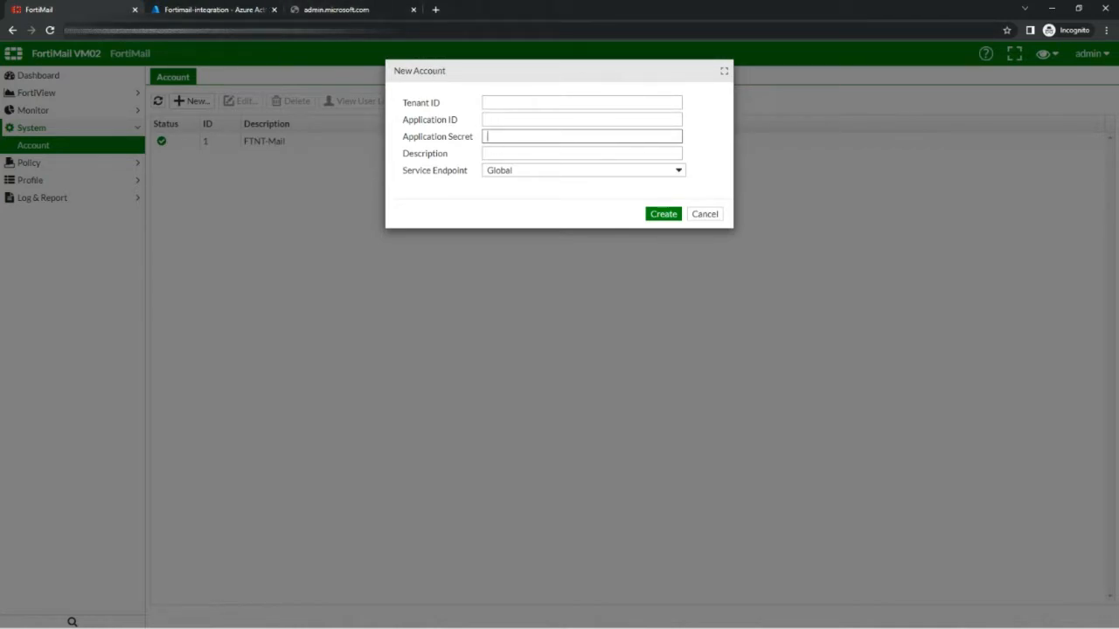
left_click(585, 153)
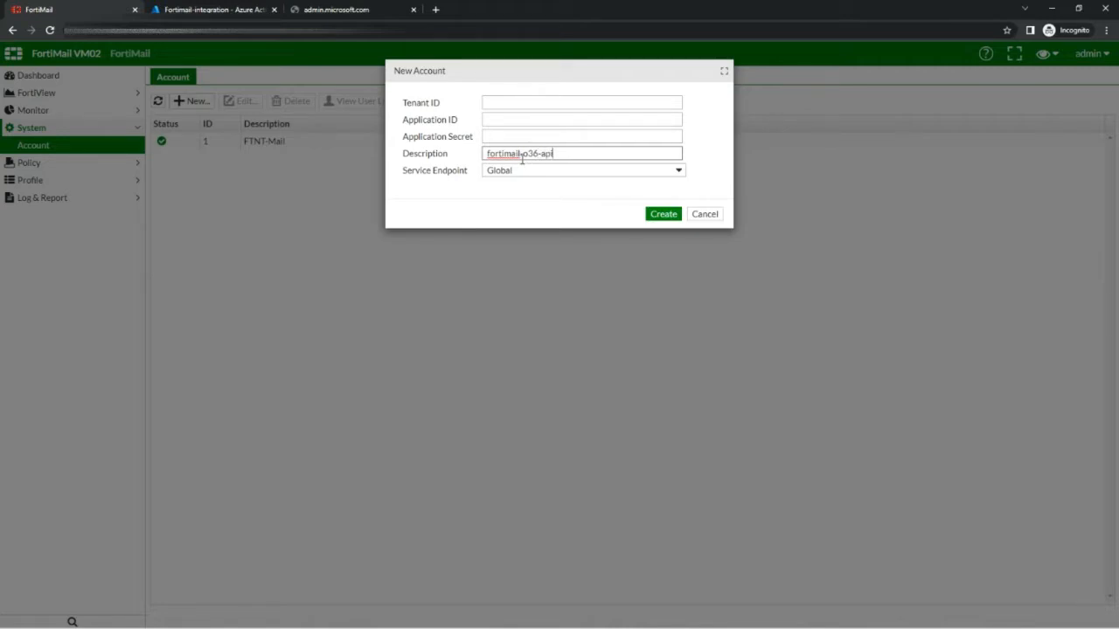
left_click(511, 173)
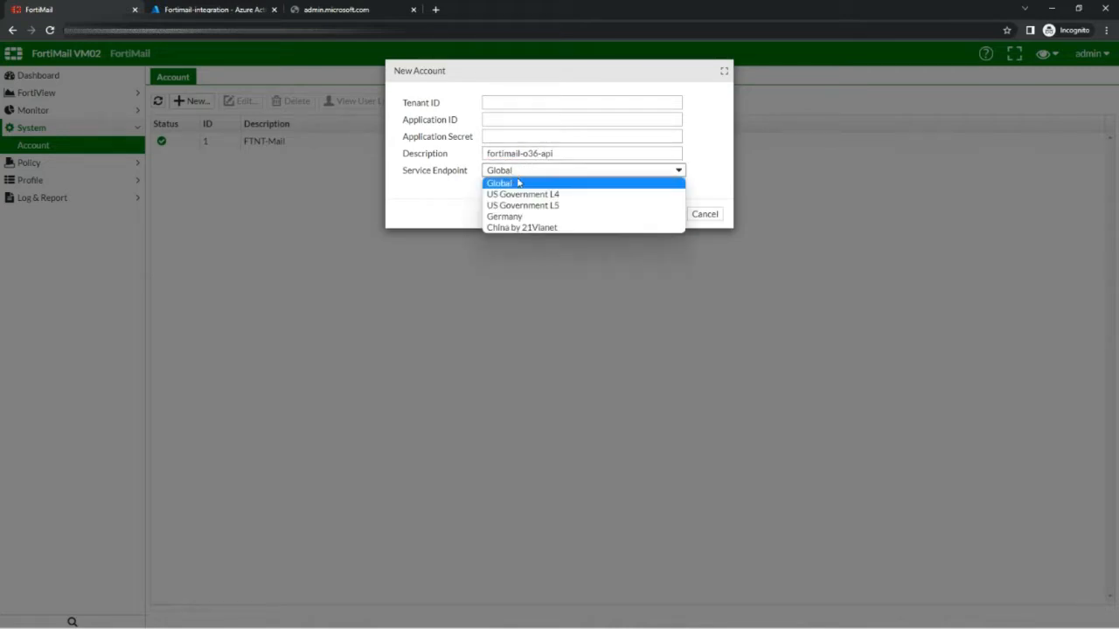
left_click(456, 186)
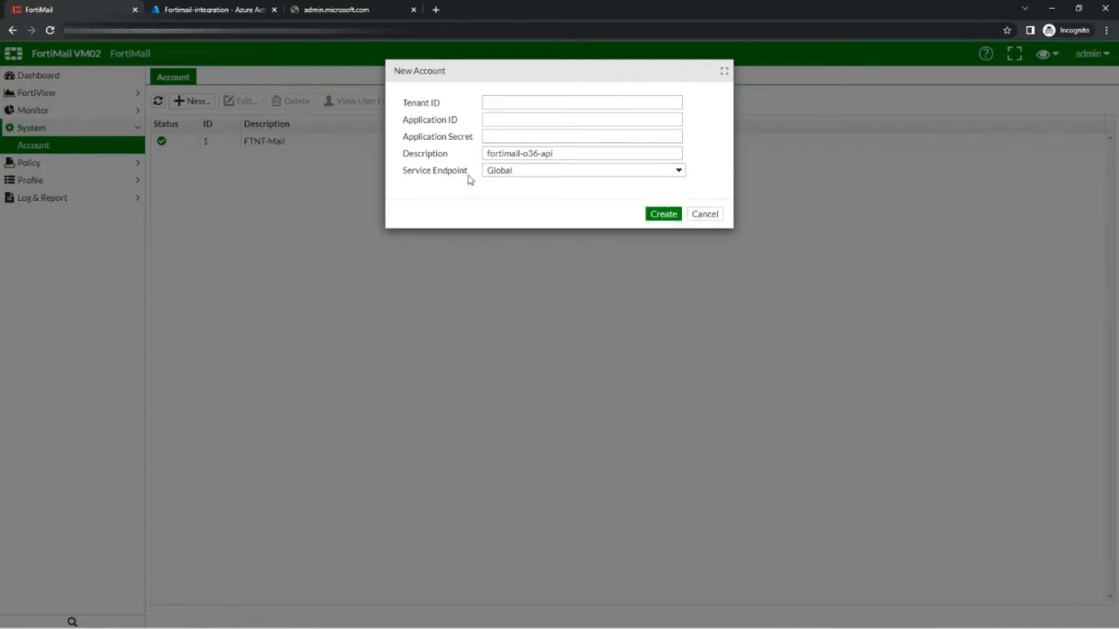
left_click_drag(403, 102, 442, 105)
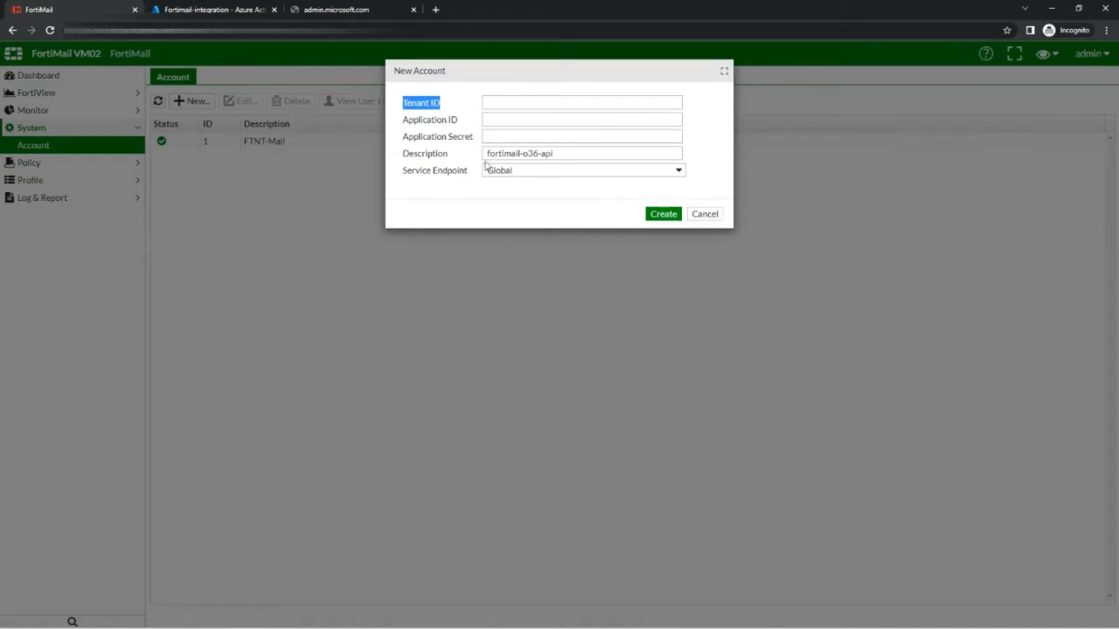
left_click(704, 214)
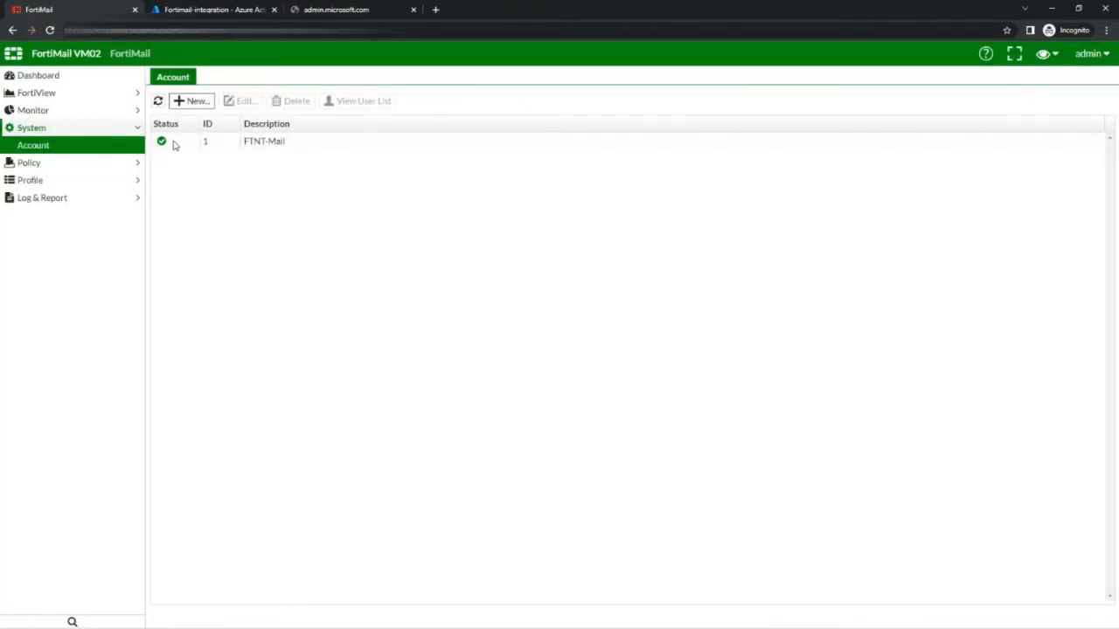
Check the status and user list of the existing FTNT-Mail account
left_click(159, 146)
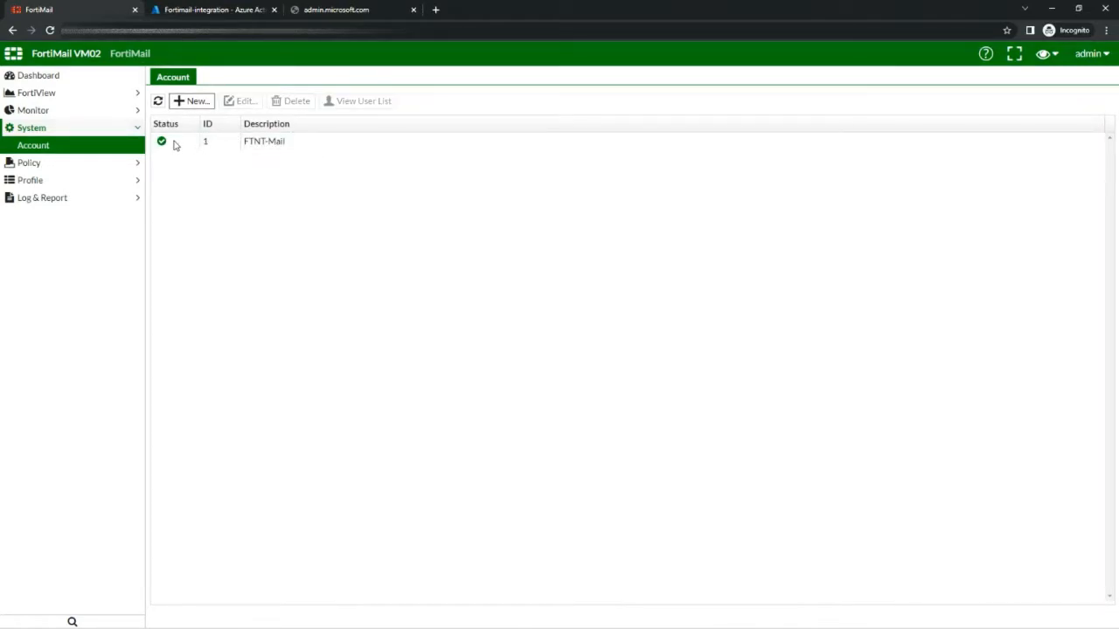
left_click(161, 144)
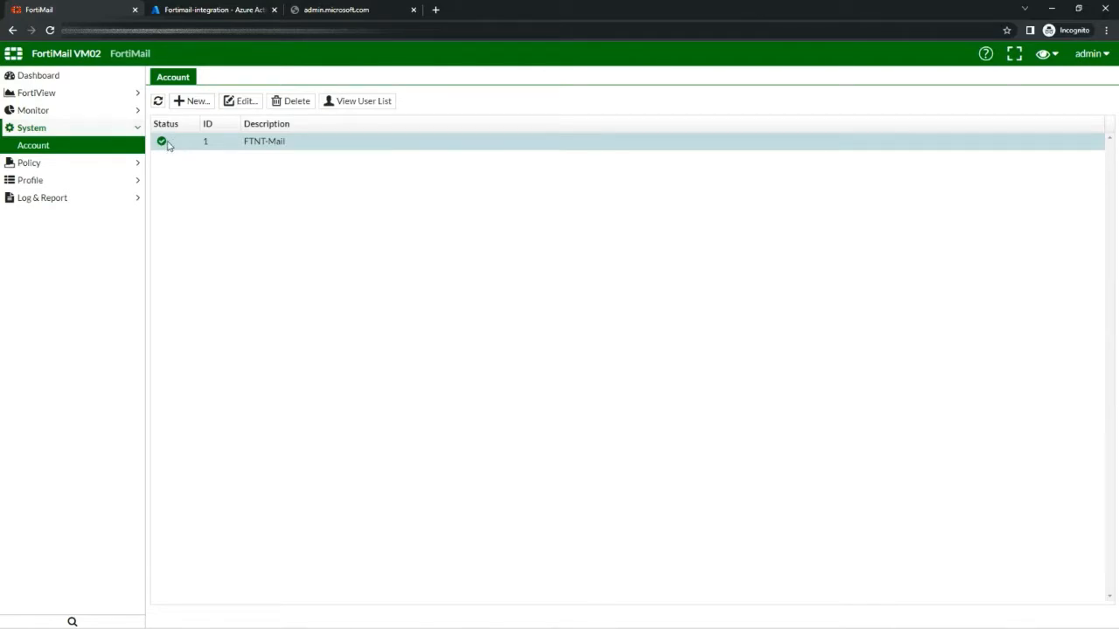
left_click(365, 103)
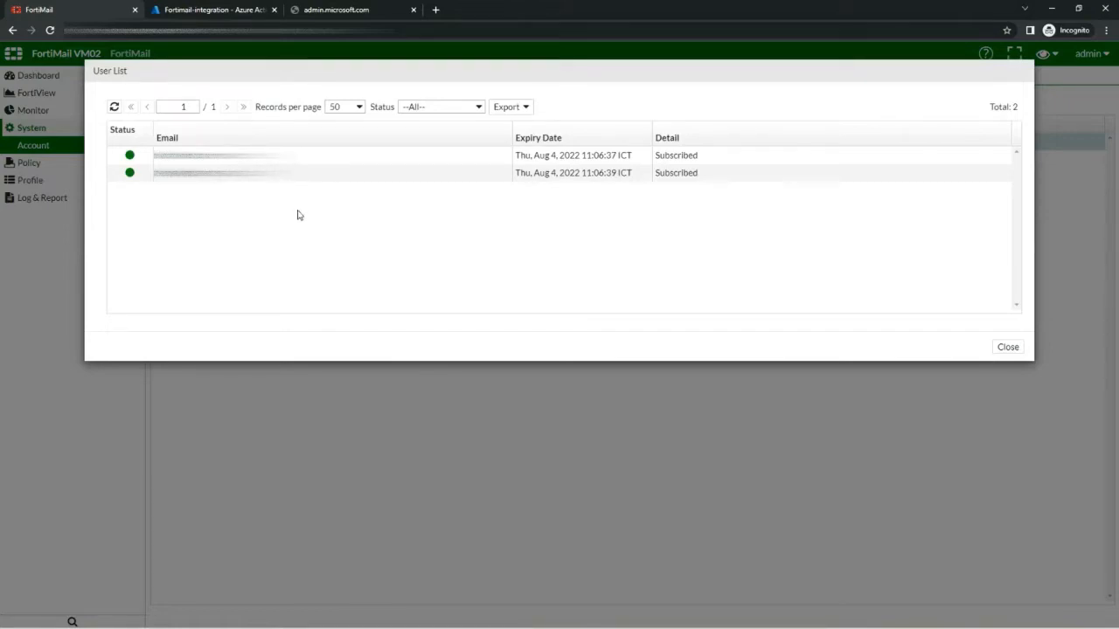
left_click(1010, 349)
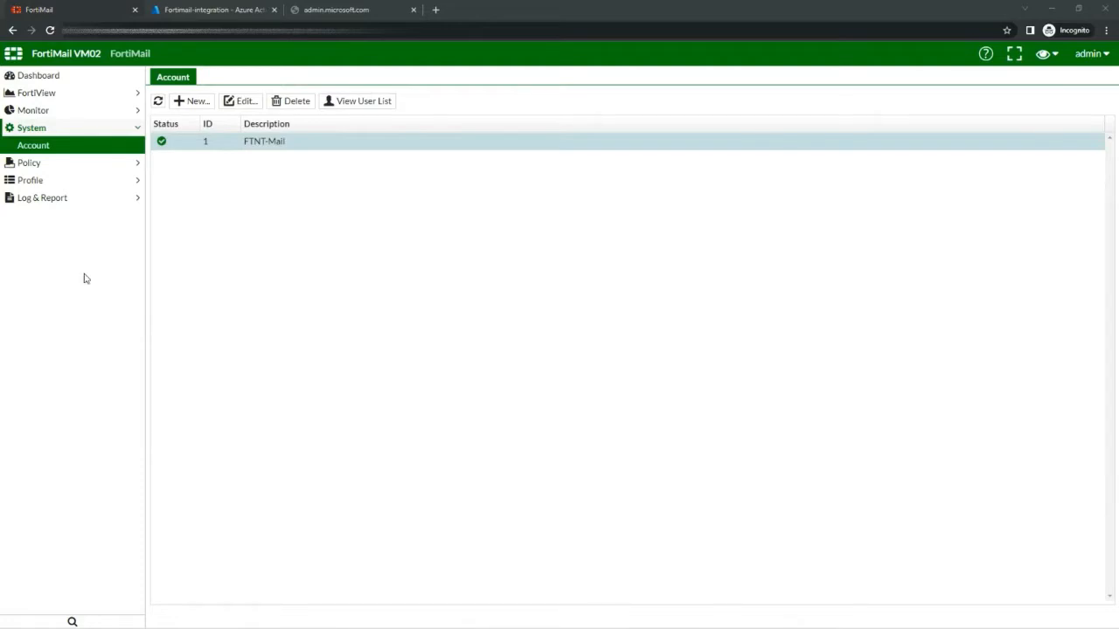
Review the real-time scan settings, including the base URL to receive notification and the service endpoint
left_click(135, 162)
left_click(120, 170)
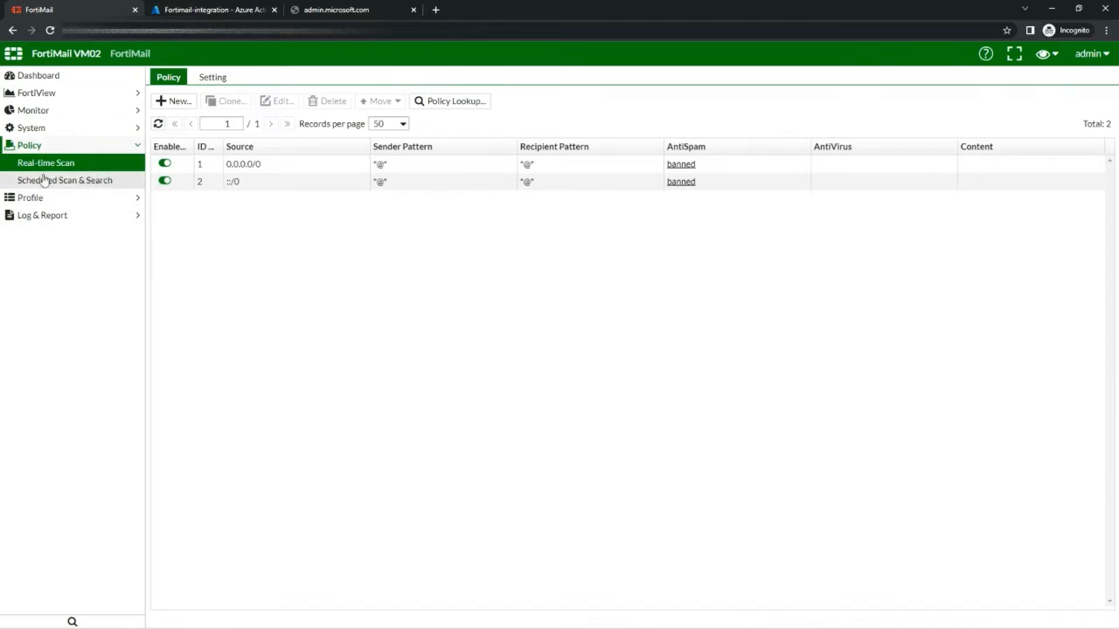
left_click(214, 76)
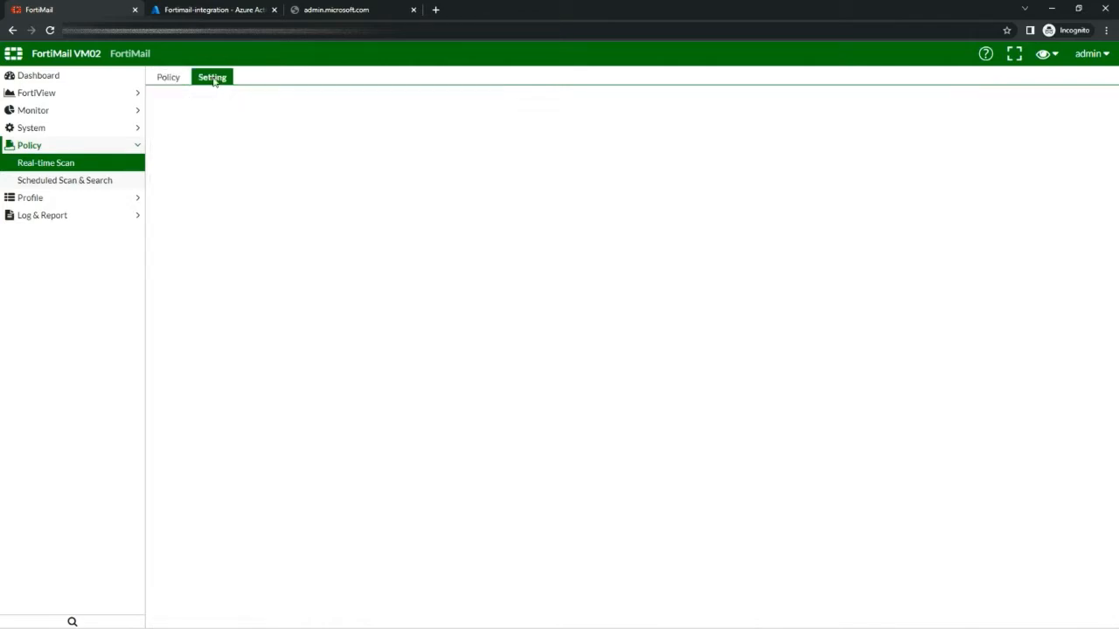
left_click_drag(158, 109, 277, 134)
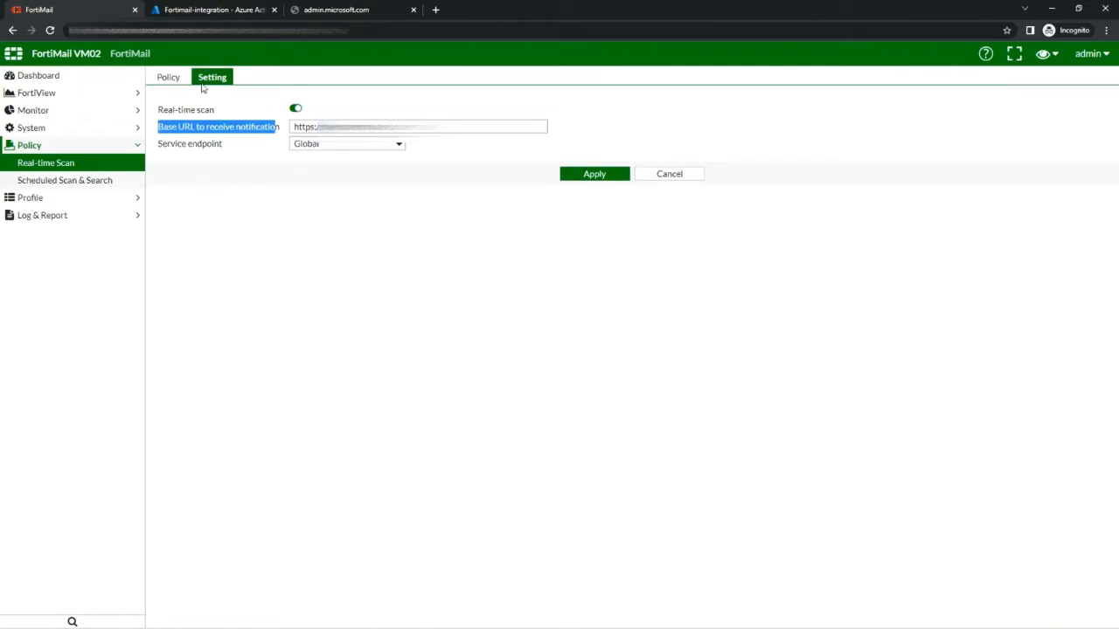
left_click_drag(163, 150, 214, 152)
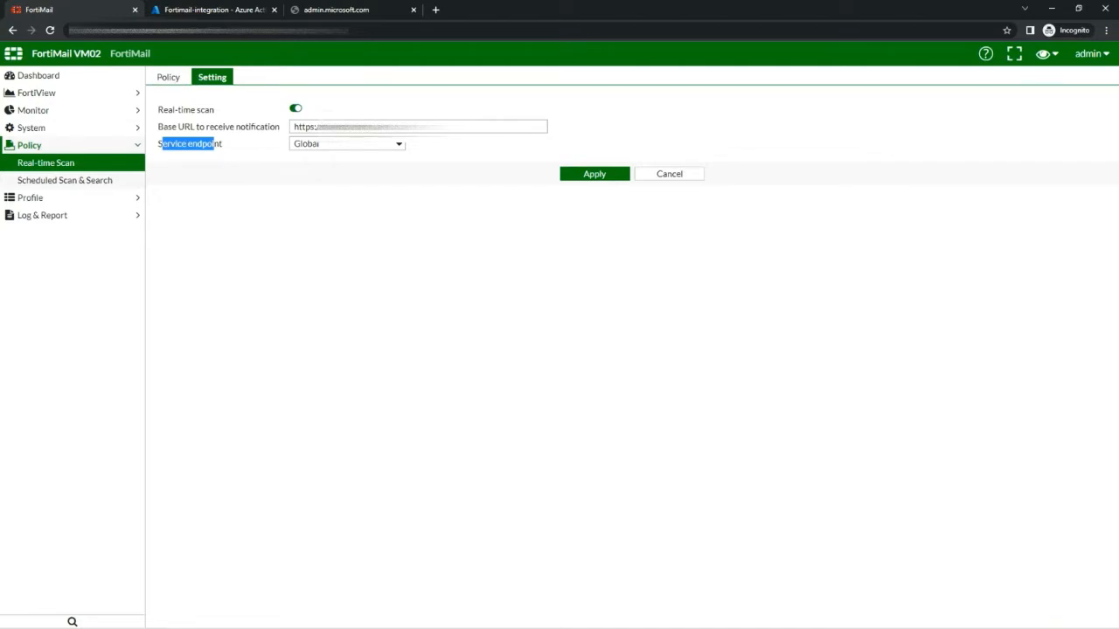
Inspect the real-time scan policy for source 0.0.0.0/0 and its assigned AntiSpam profile
left_click(169, 78)
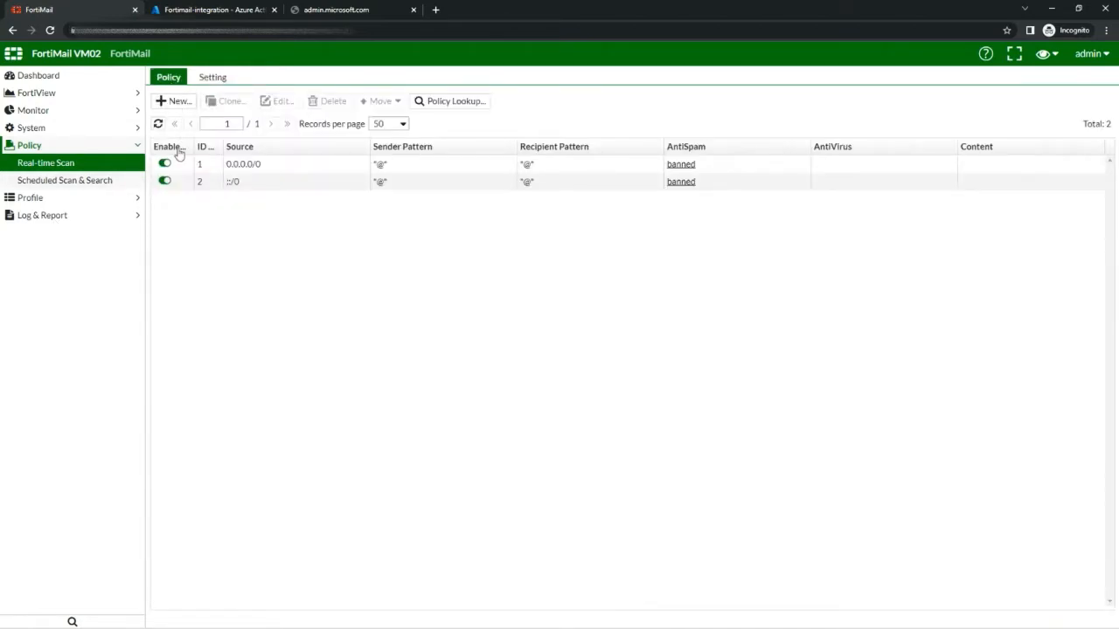
left_click_drag(228, 164, 873, 168)
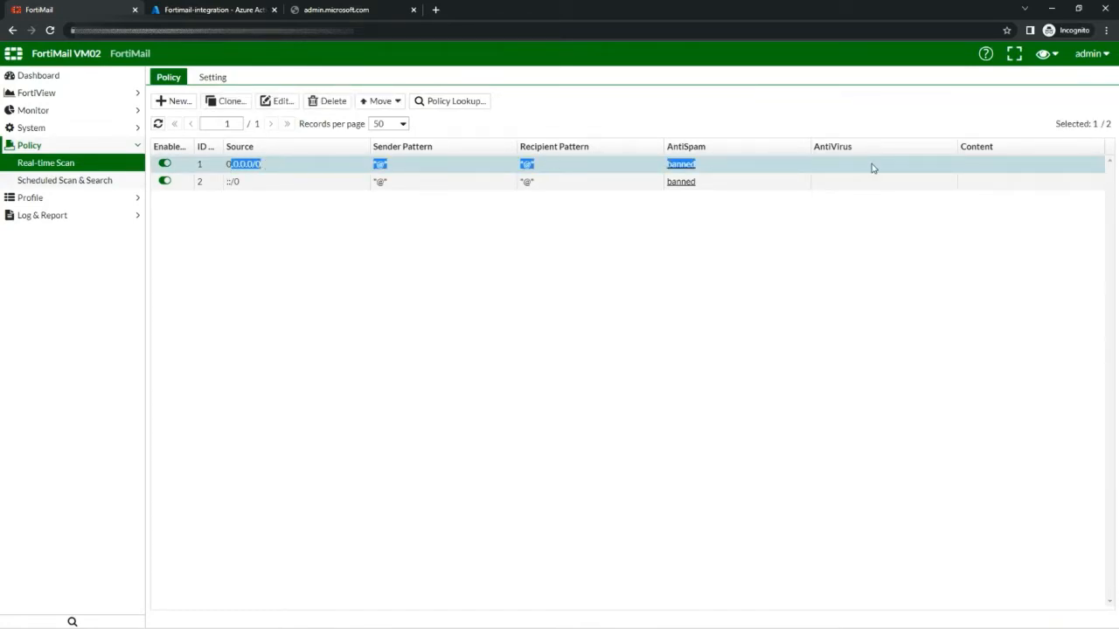
left_click(744, 224)
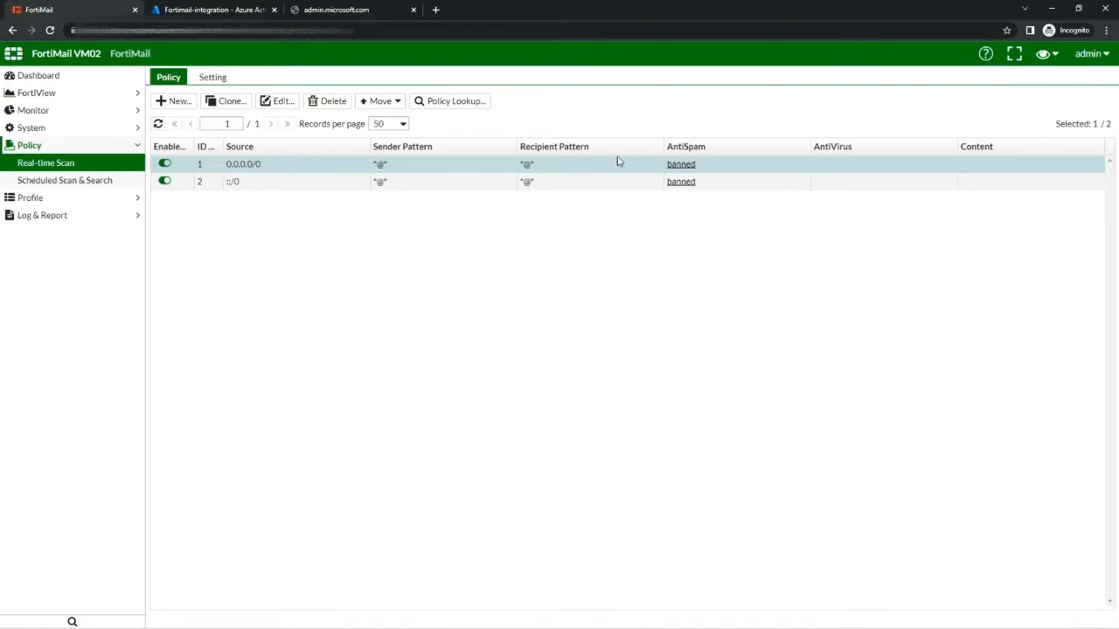
left_click_drag(708, 164, 666, 165)
Browse the AntiVirus and Content profile sections, ending on the AntiSpam profile list
left_click(134, 201)
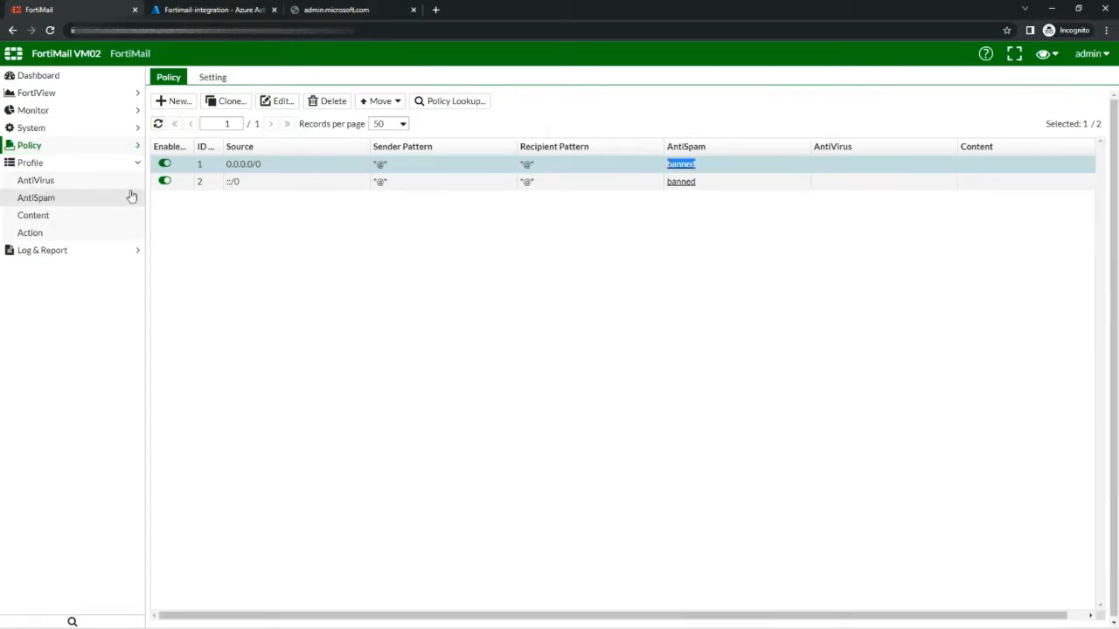
left_click(75, 184)
left_click(75, 197)
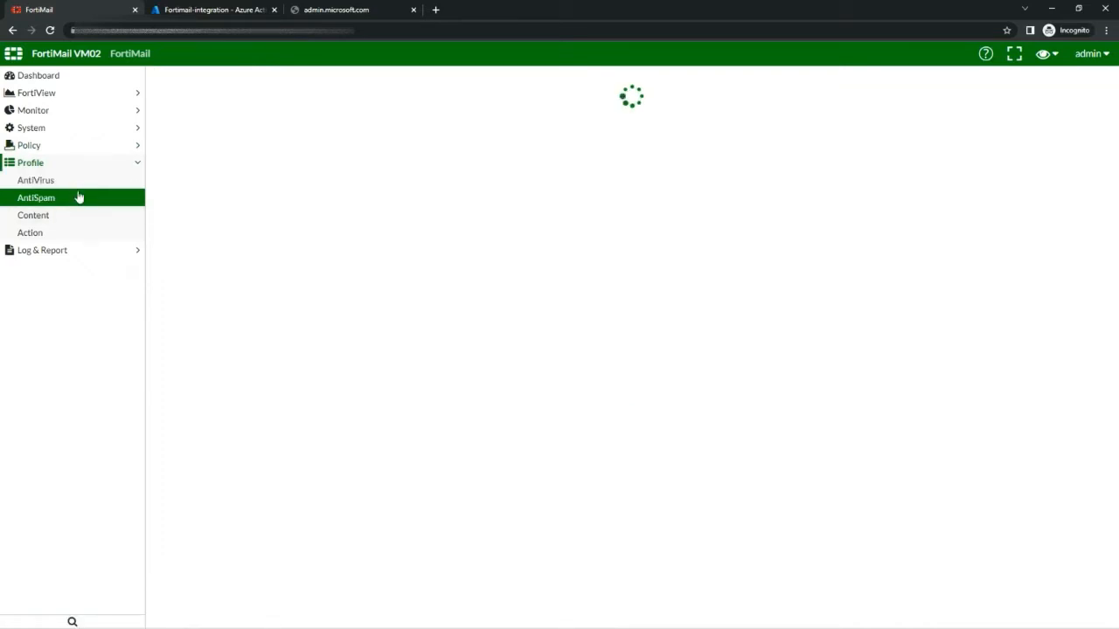
left_click(79, 181)
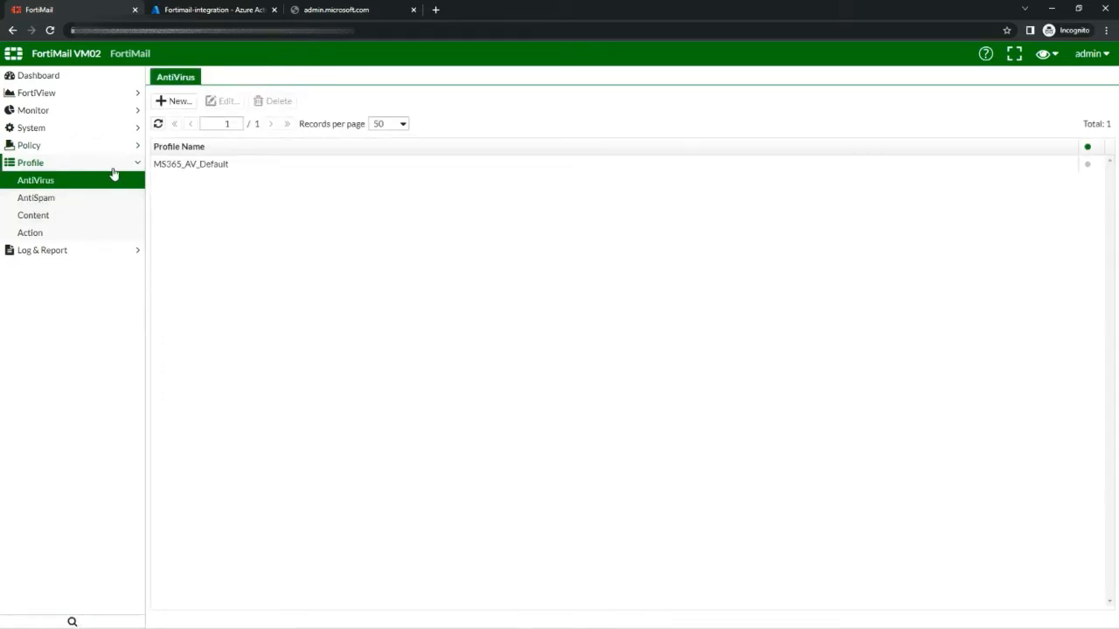
left_click(58, 215)
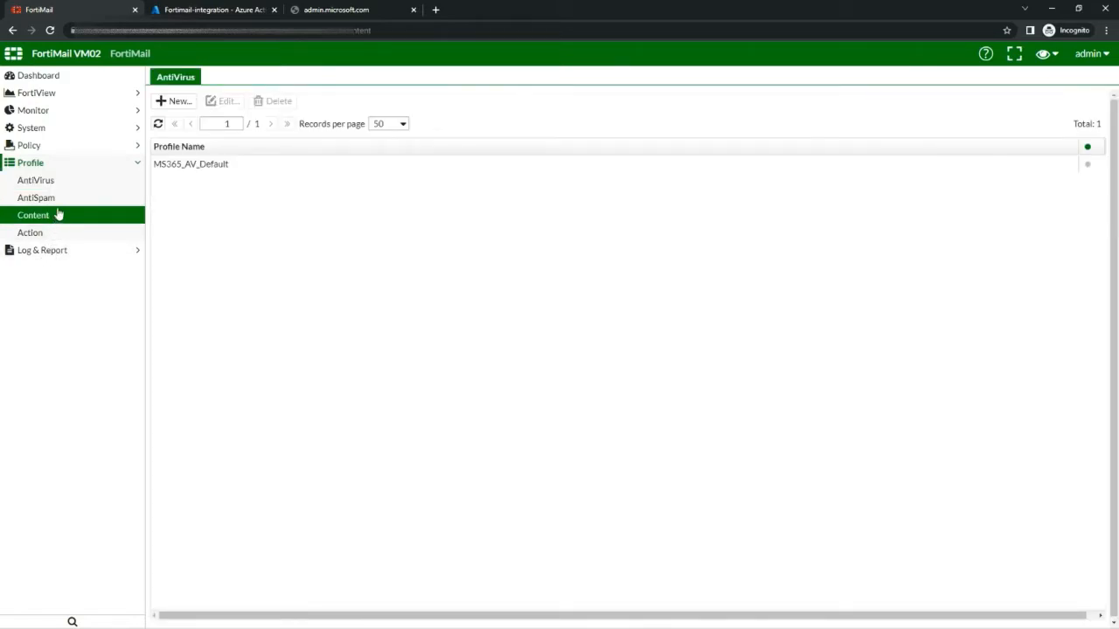
left_click(61, 200)
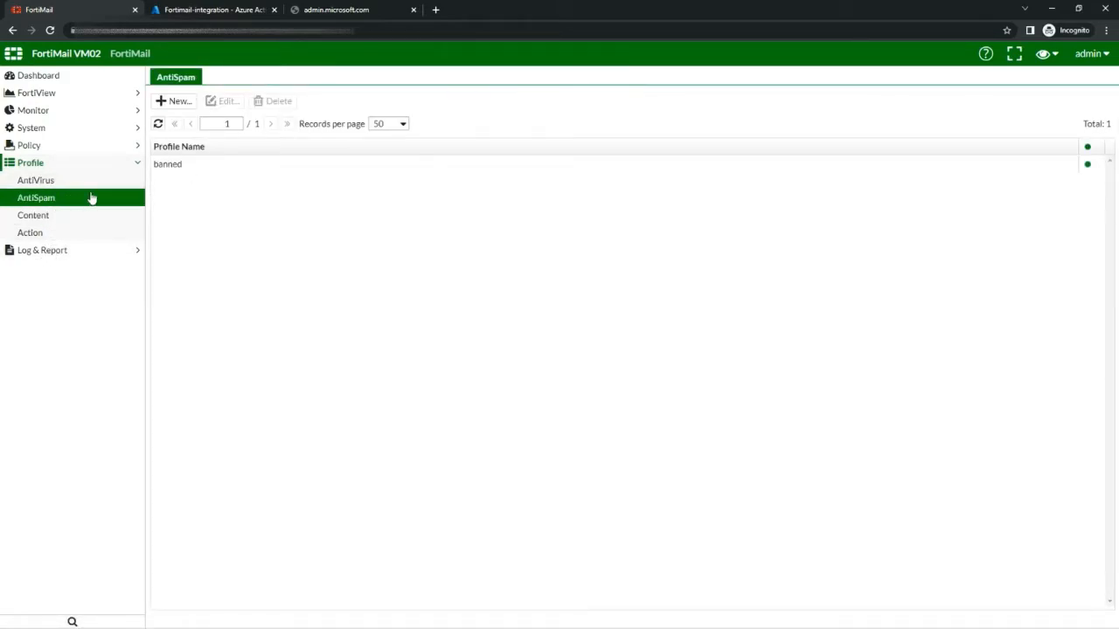
Examine the banned word configuration of the banned AntiSpam profile and close it without saving changes
double_click(175, 163)
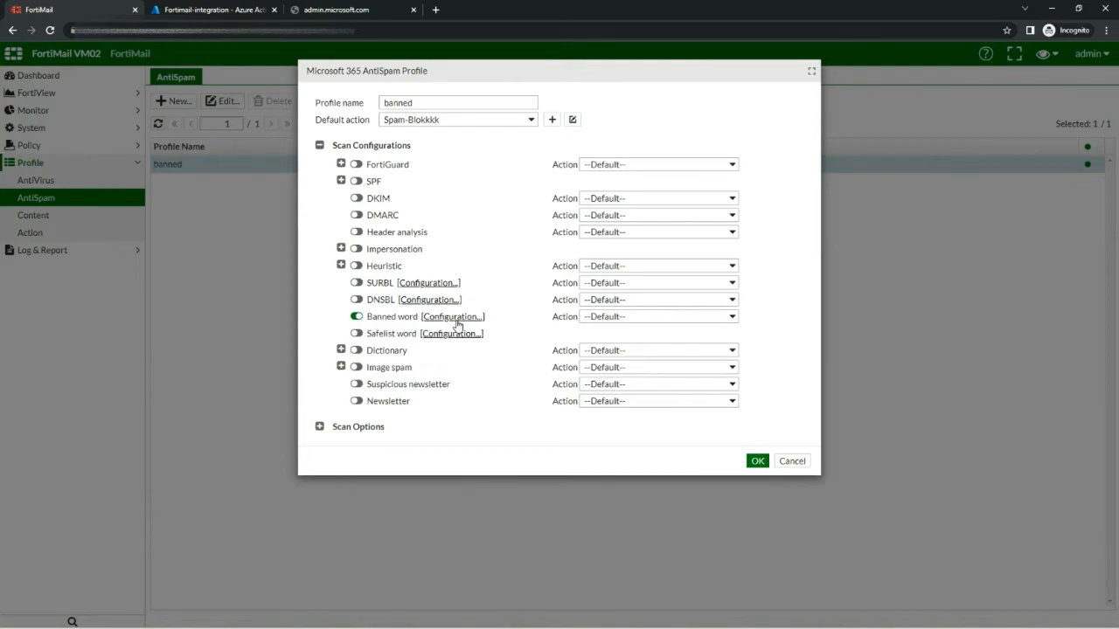
left_click(455, 320)
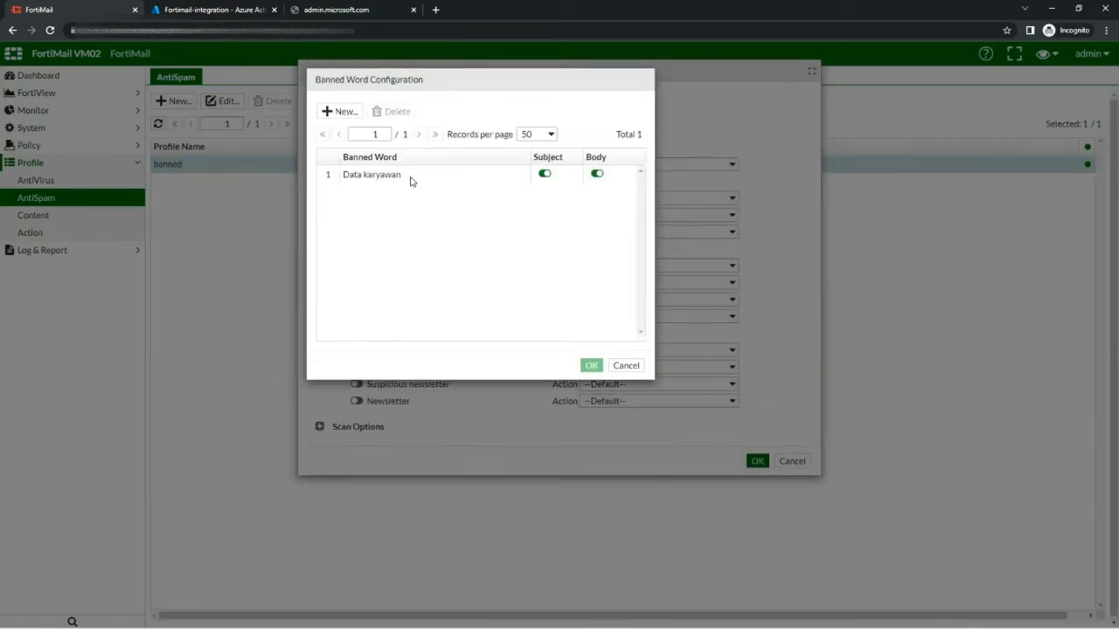
double_click(373, 176)
left_click(349, 188)
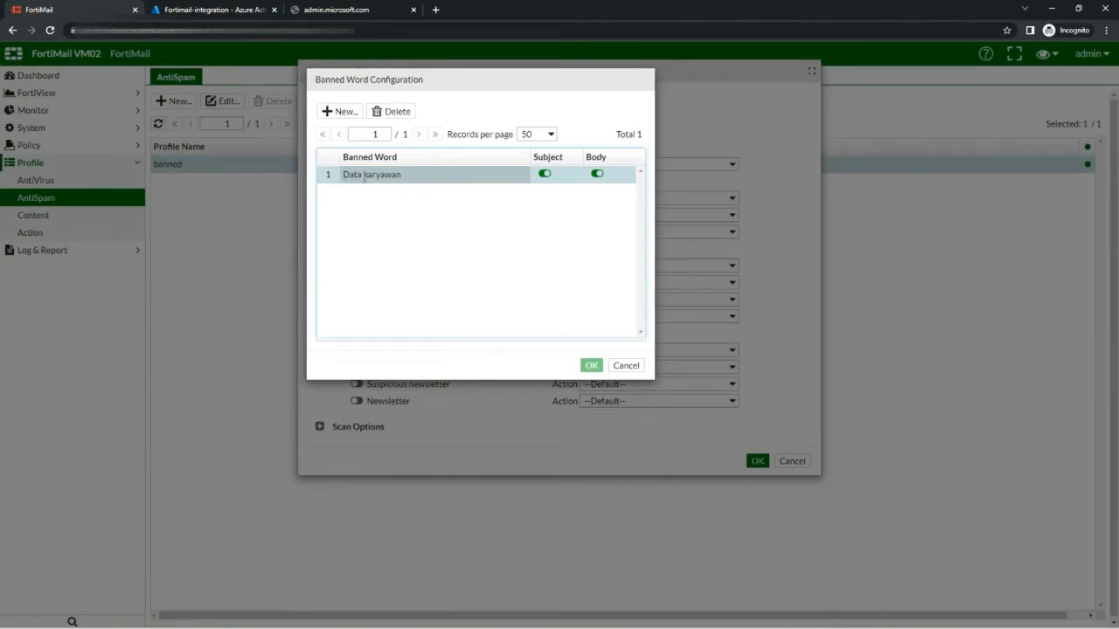
left_click(643, 366)
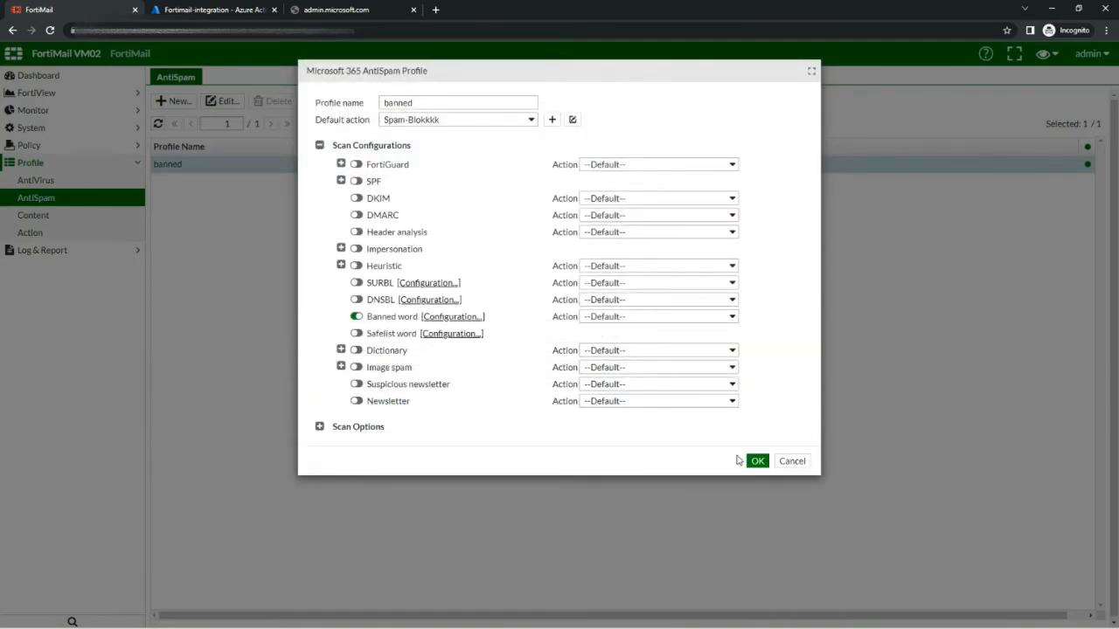
left_click(786, 466)
Open the Spam-Blokkkk action profile and examine its notification and attachment replacement options, leaving replacement enabled with the default message
left_click(70, 234)
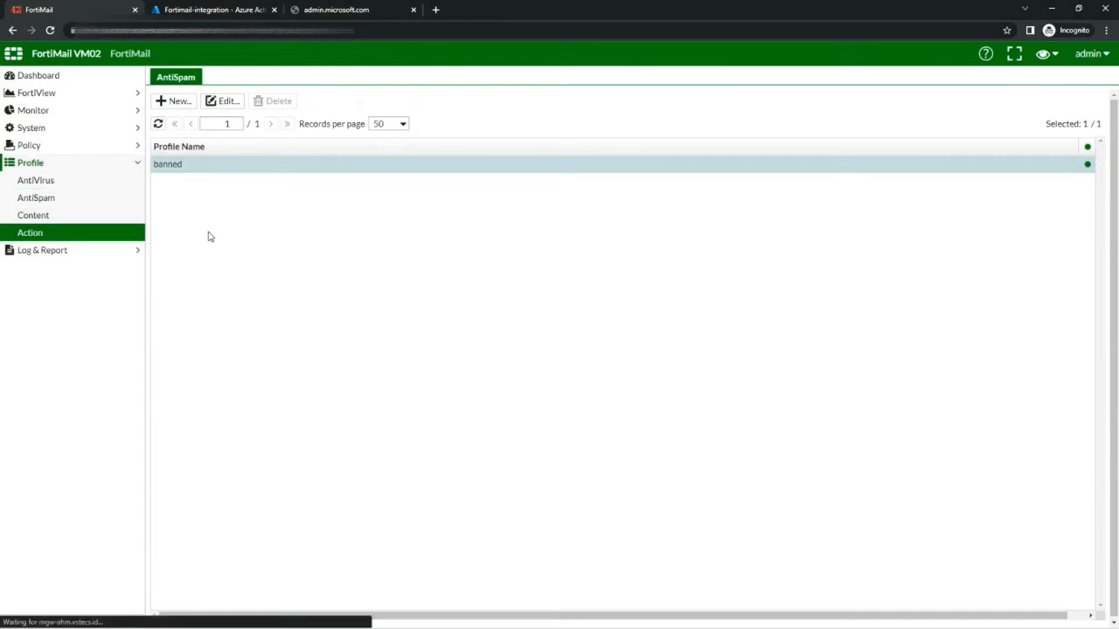
left_click(224, 184)
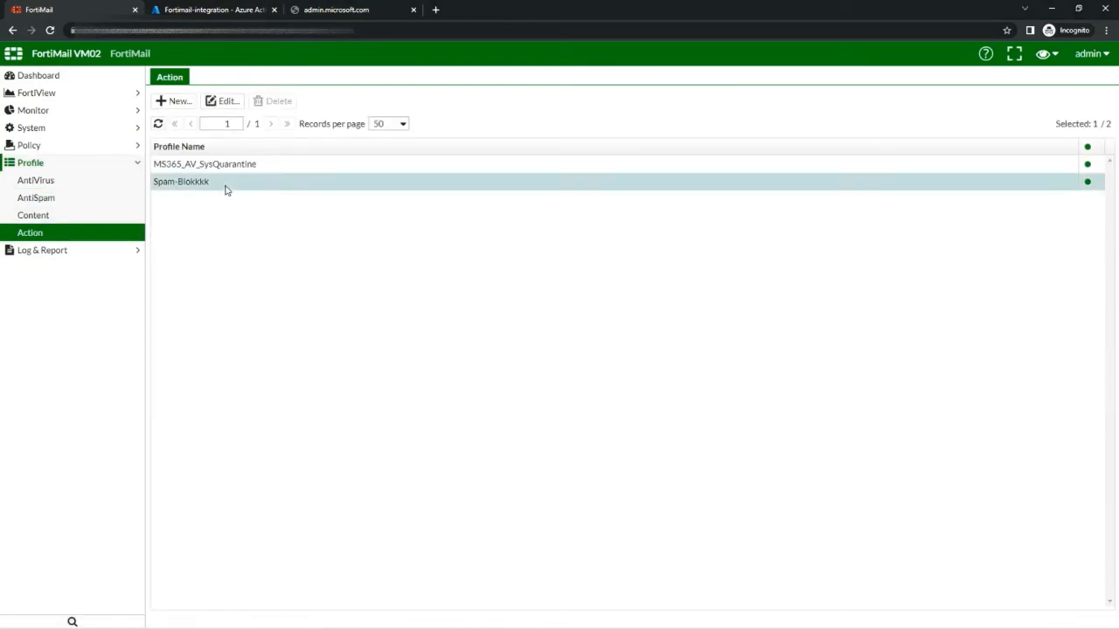
double_click(225, 184)
left_click(527, 125)
left_click(527, 136)
left_click(498, 145)
left_click(498, 147)
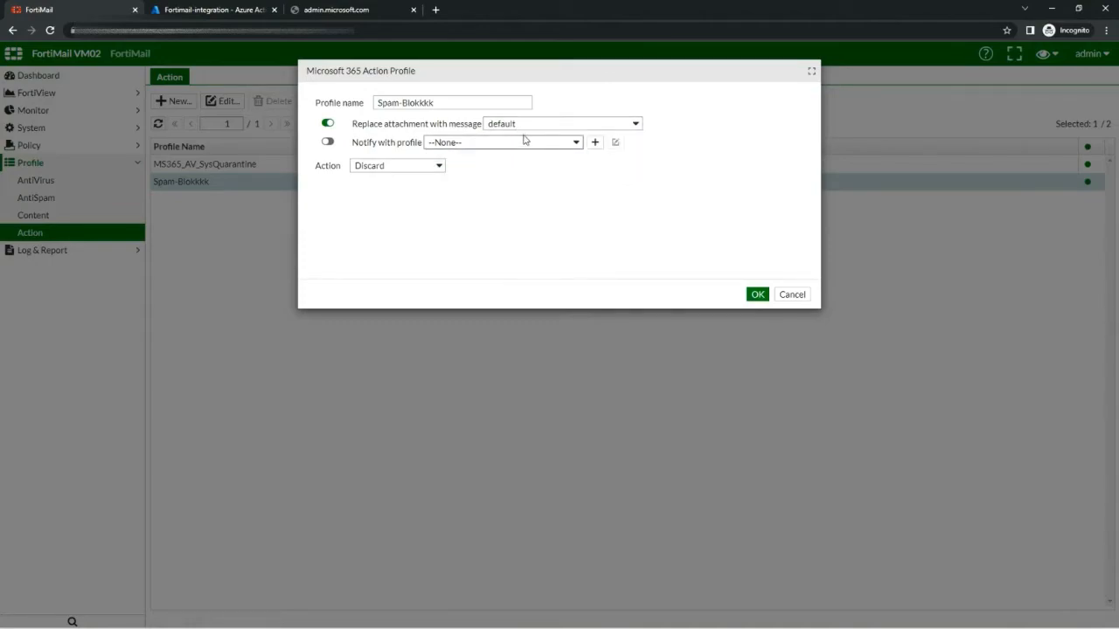
left_click(531, 129)
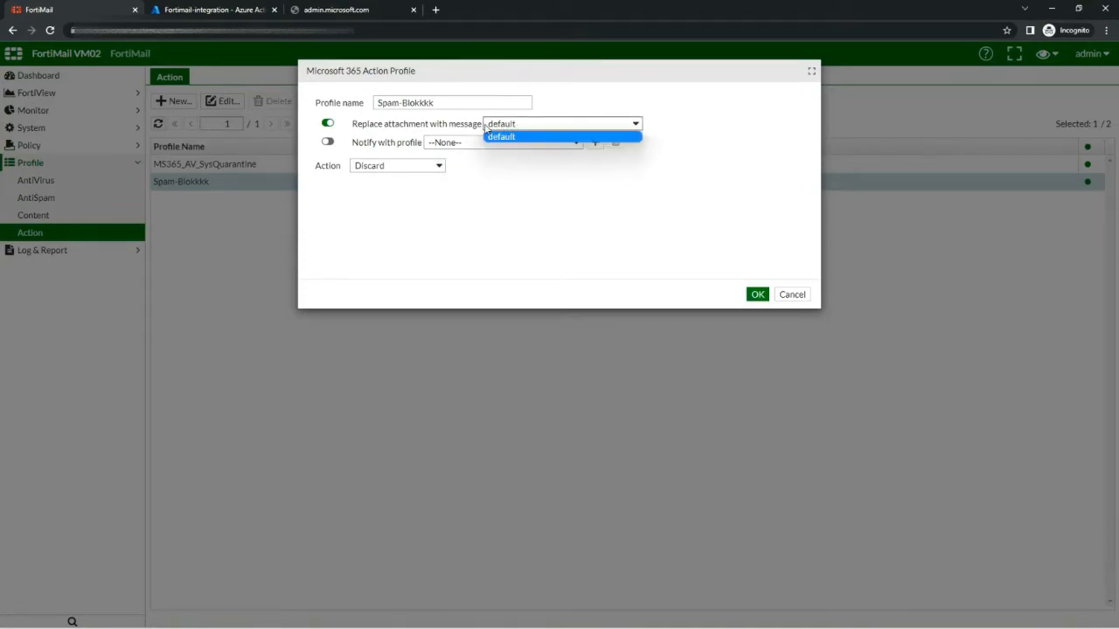
left_click(455, 129)
left_click(333, 125)
left_click(323, 127)
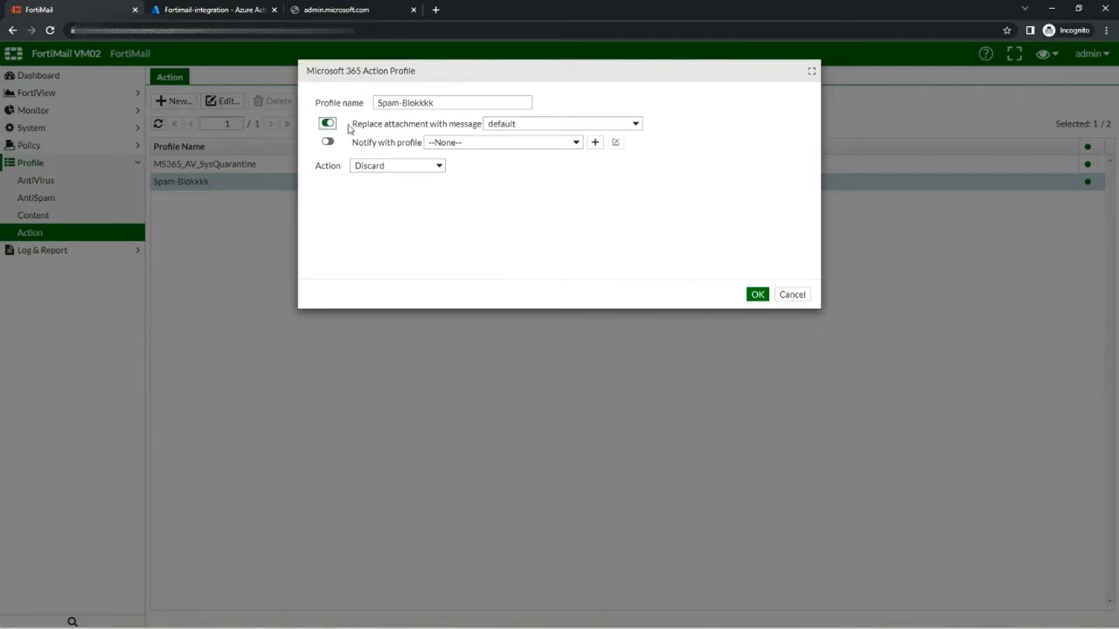
left_click_drag(353, 124, 446, 124)
Review the available actions for the Spam-Blokkkk profile, choose Discard and save the profile
left_click(424, 169)
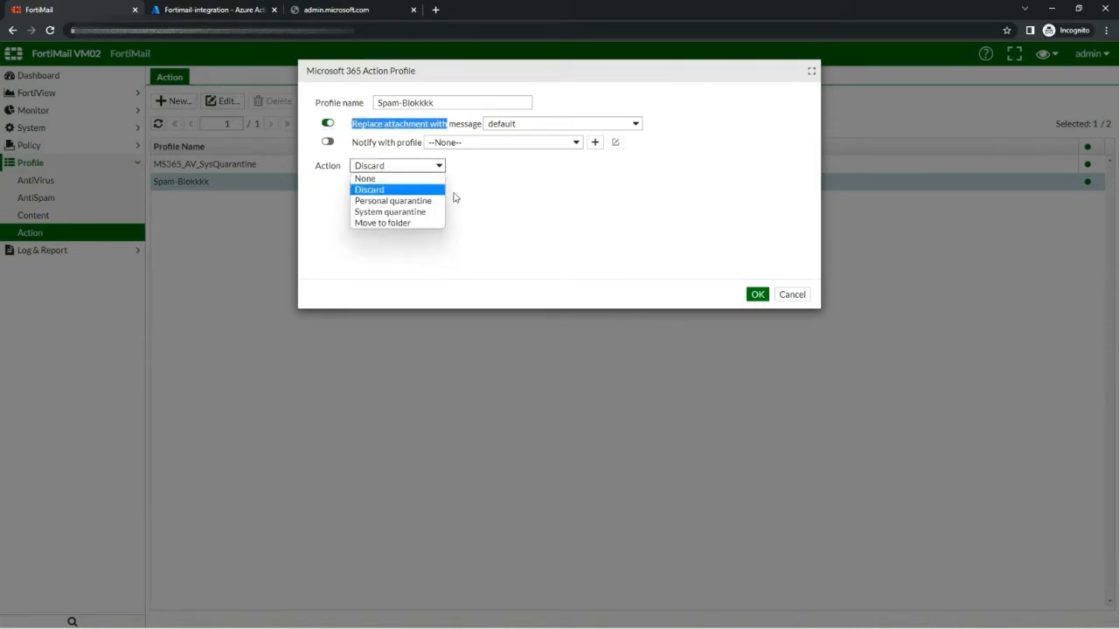
left_click(518, 217)
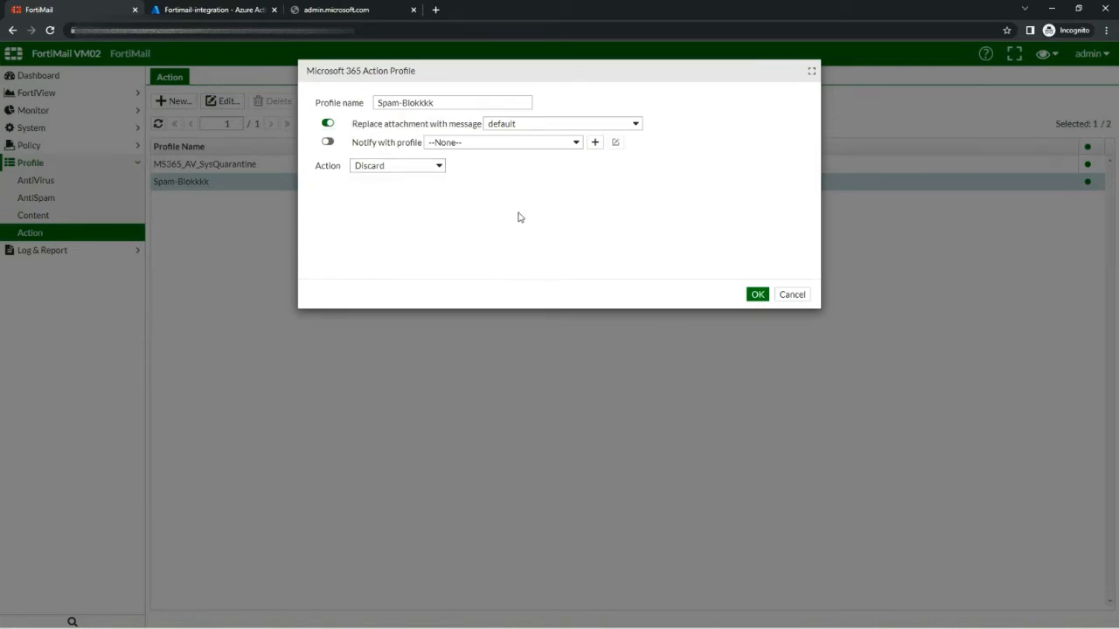
left_click(398, 168)
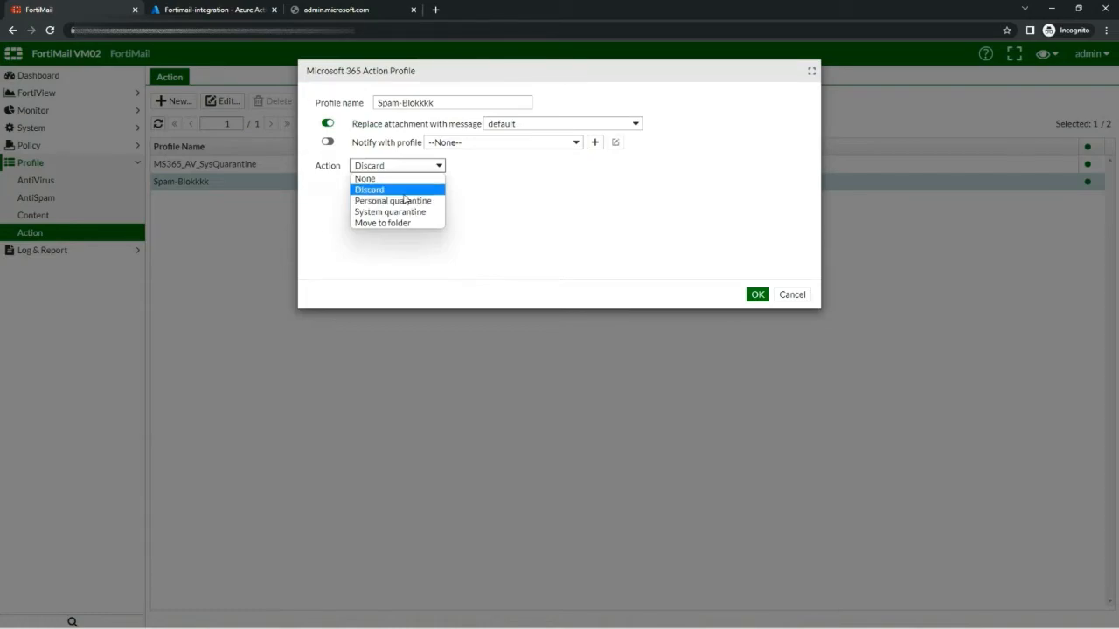
left_click(401, 193)
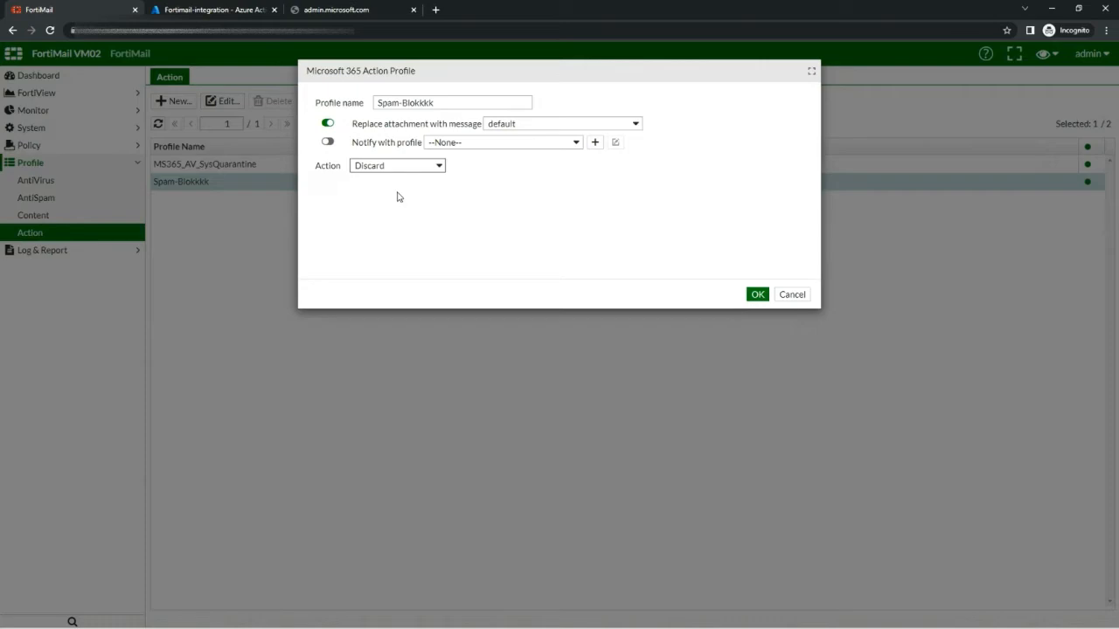
left_click(757, 294)
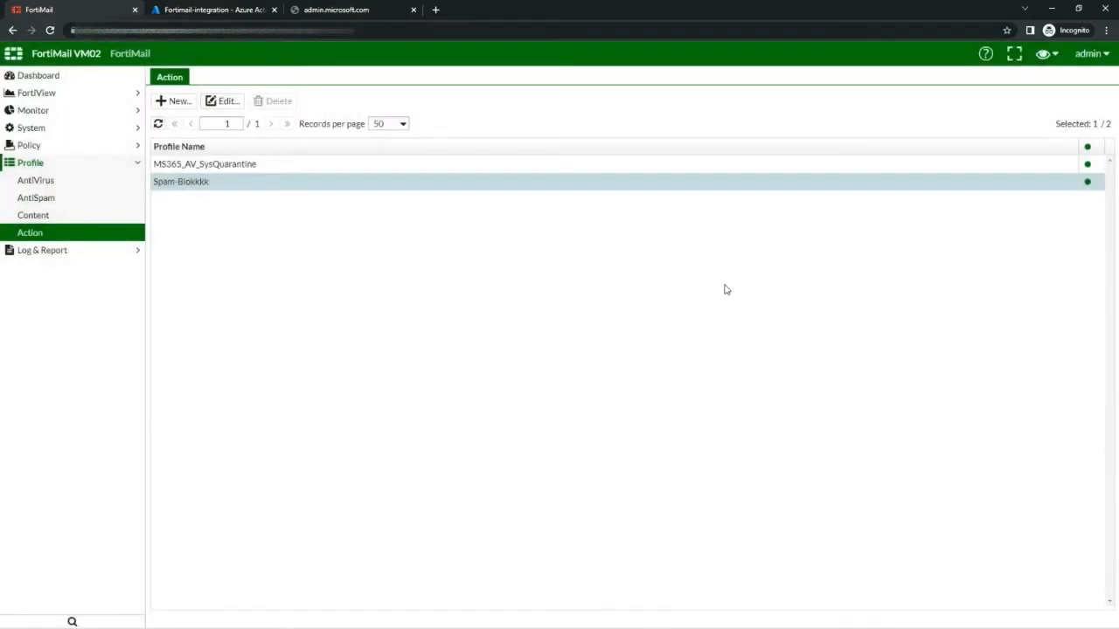
Open the real-time scan policy for source 0.0.0.0/0, check that its AntiSpam profile is banned, and save it
left_click(114, 147)
left_click(108, 162)
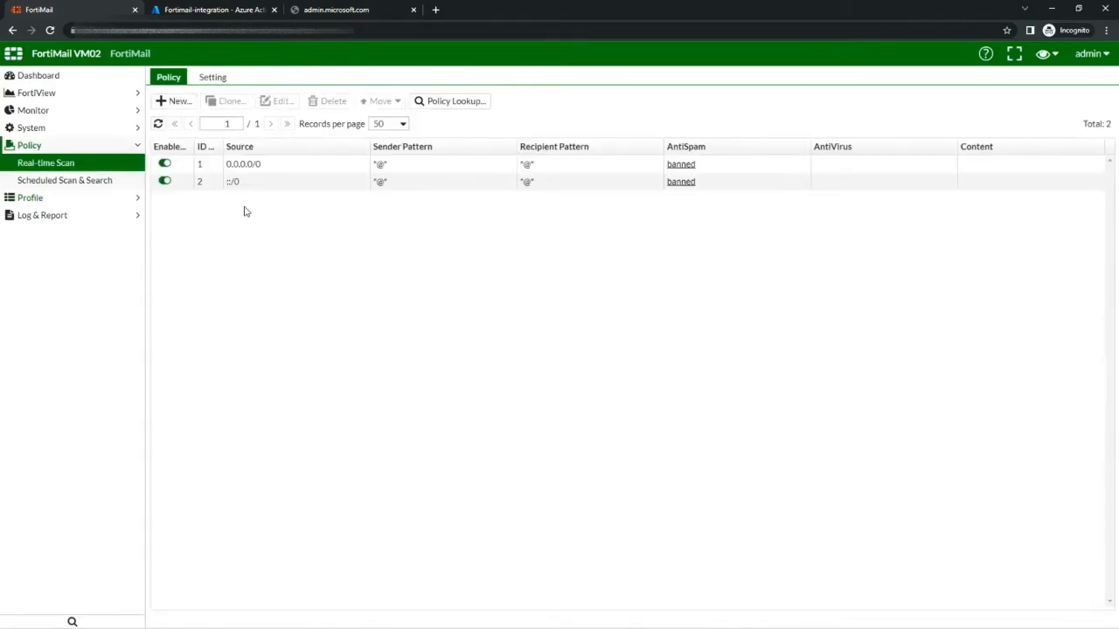
double_click(284, 165)
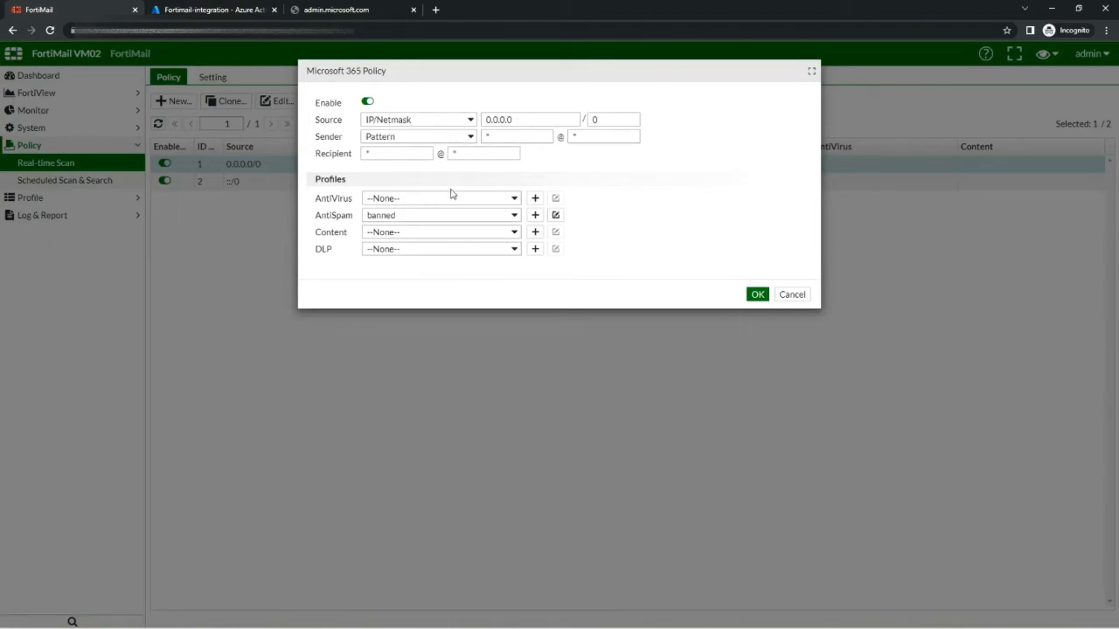
left_click_drag(314, 221, 375, 219)
left_click(758, 296)
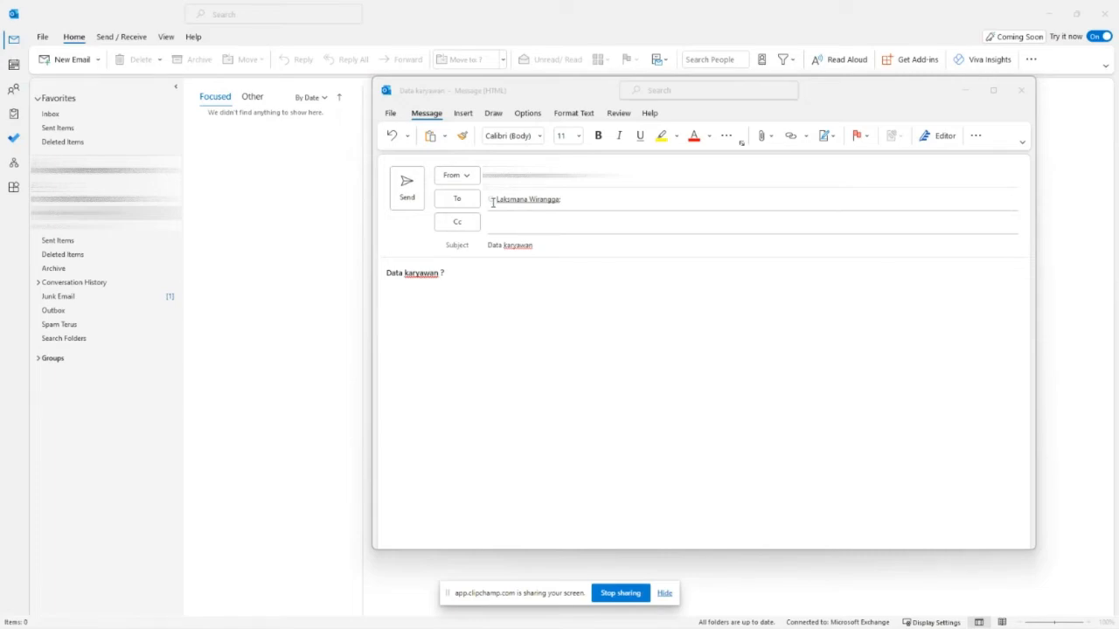
In Outlook, check the drafted test email's subject "Data karyawan" and body "Data karyawan ?", and send it
left_click(467, 285)
left_click_drag(467, 285, 397, 298)
left_click(486, 282)
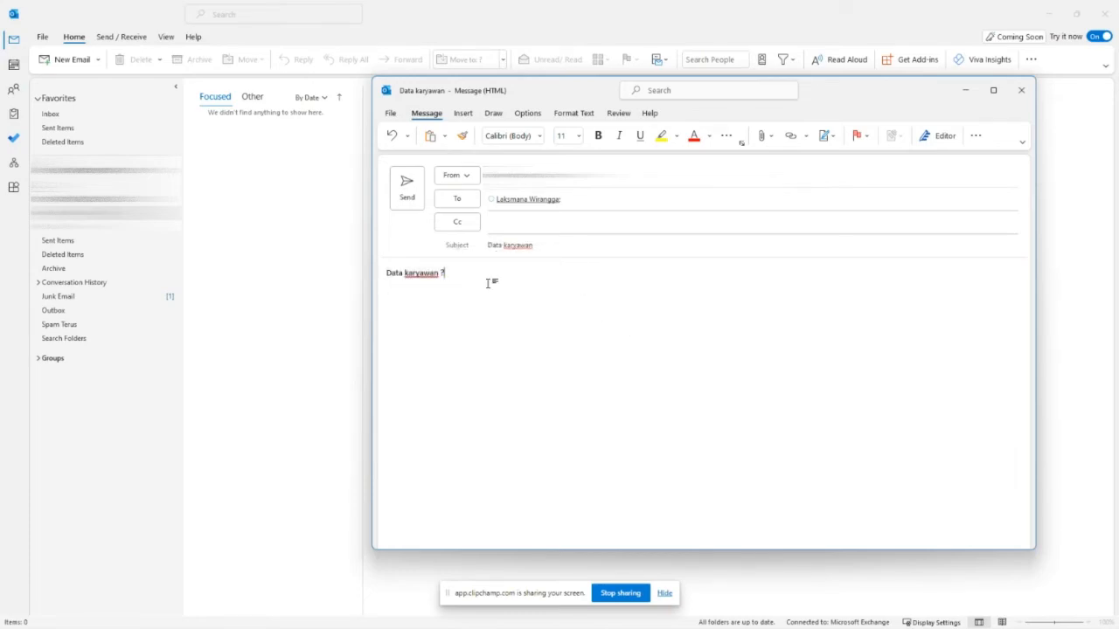
left_click(546, 252)
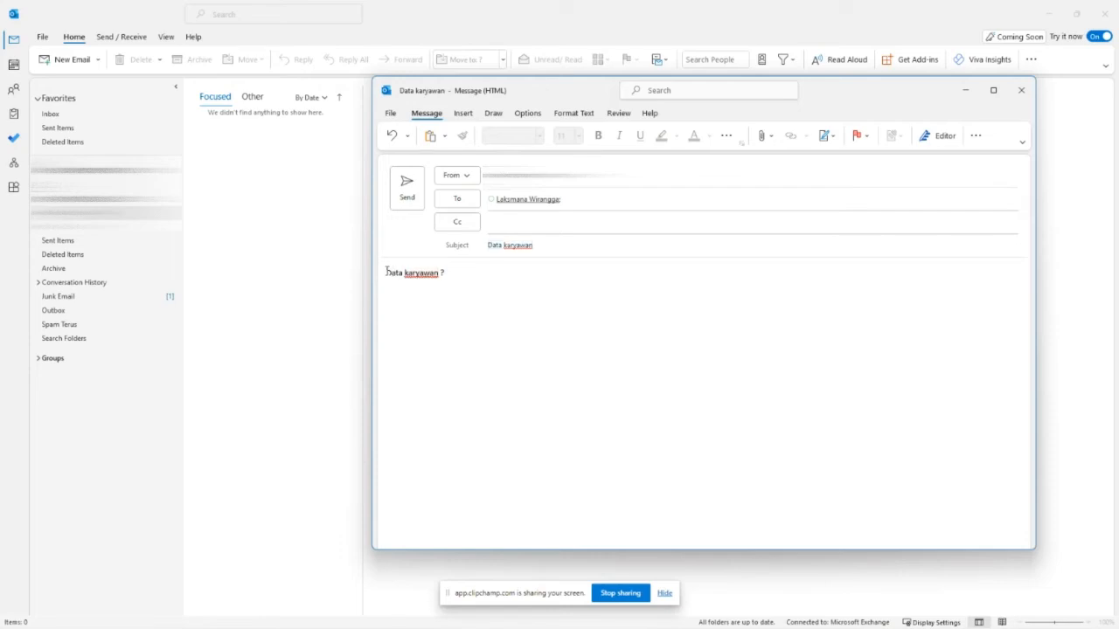
left_click_drag(386, 271, 439, 273)
left_click(421, 273)
left_click(482, 270)
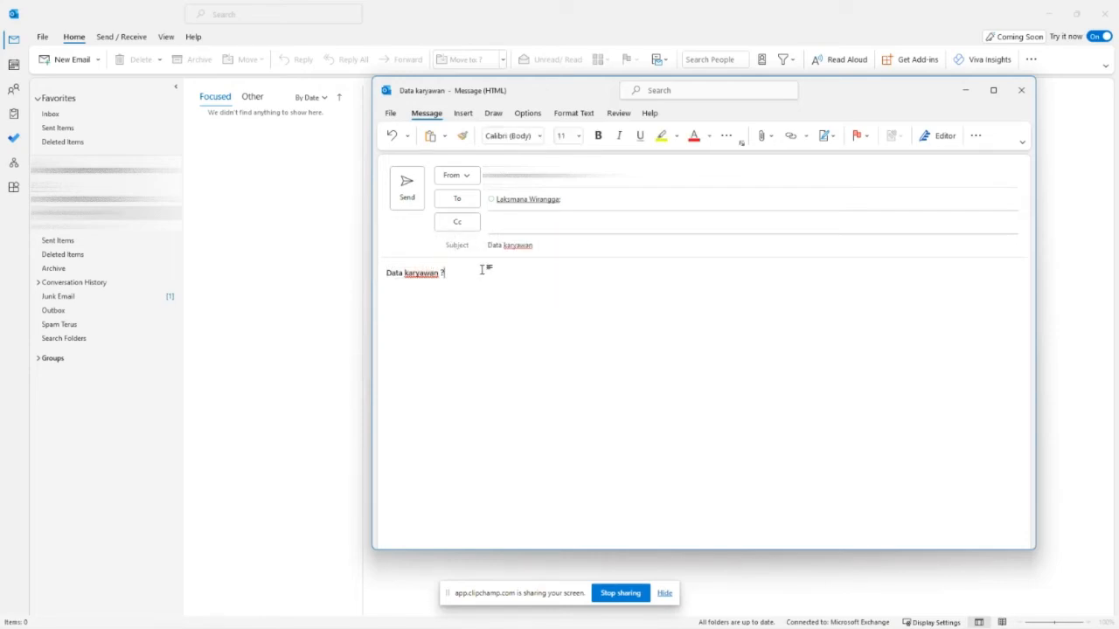
left_click(407, 187)
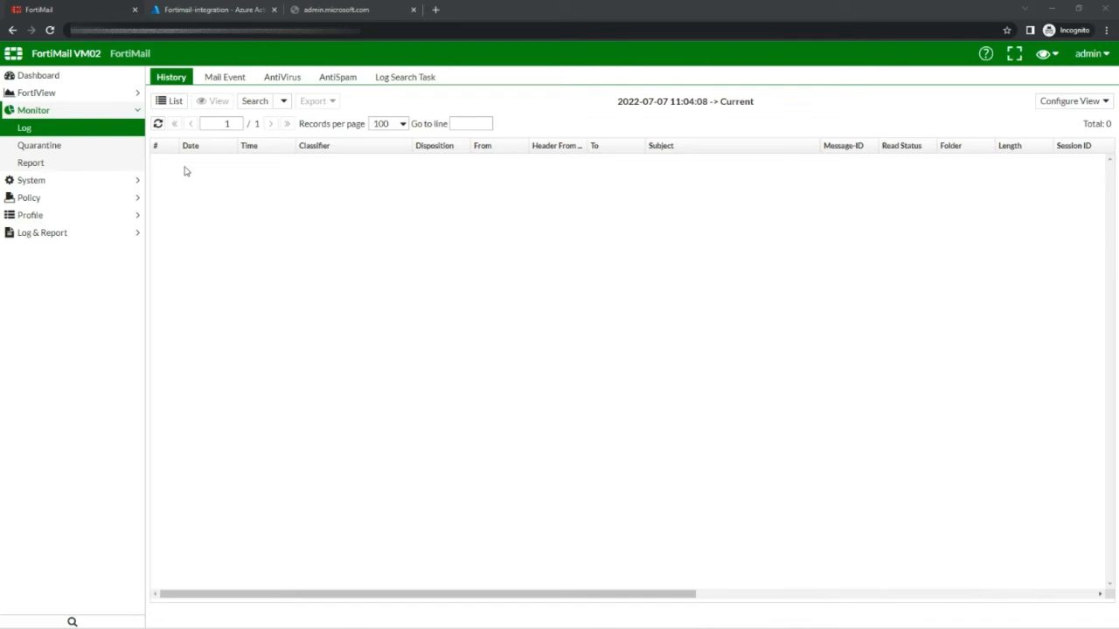
In FortiMail, refresh the history log repeatedly to look for the test email, and widen the Header From column
left_click(158, 124)
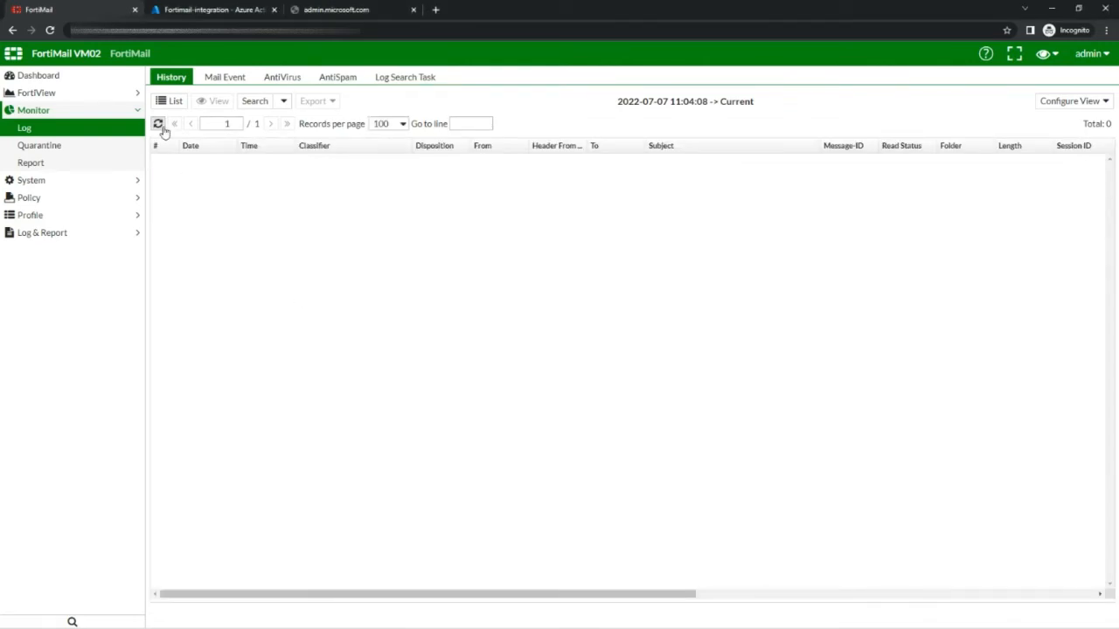
left_click(158, 124)
left_click(160, 126)
left_click(160, 126)
left_click(160, 126)
left_click_drag(593, 146, 603, 146)
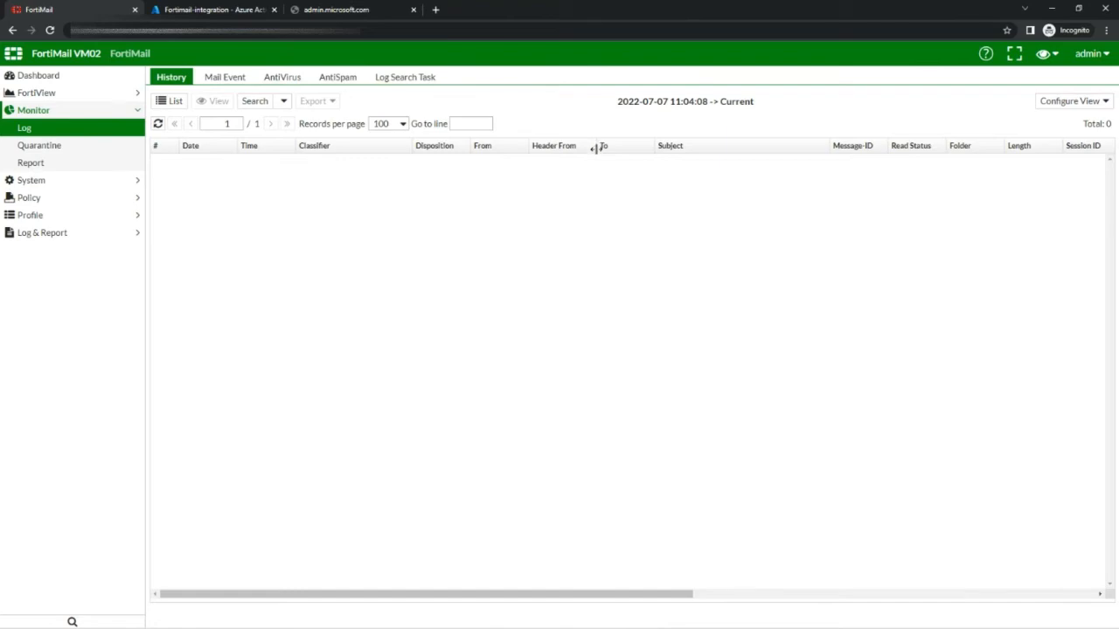
Refresh the history log and the AntiSpam log to look for an entry for the test email
left_click(157, 125)
left_click(157, 125)
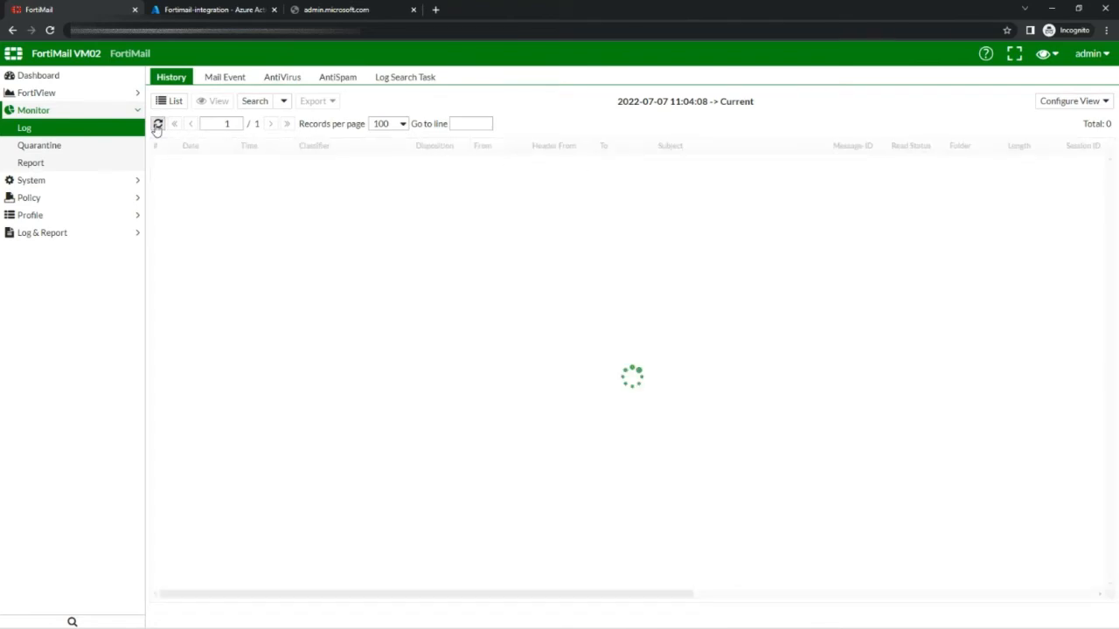
left_click(157, 125)
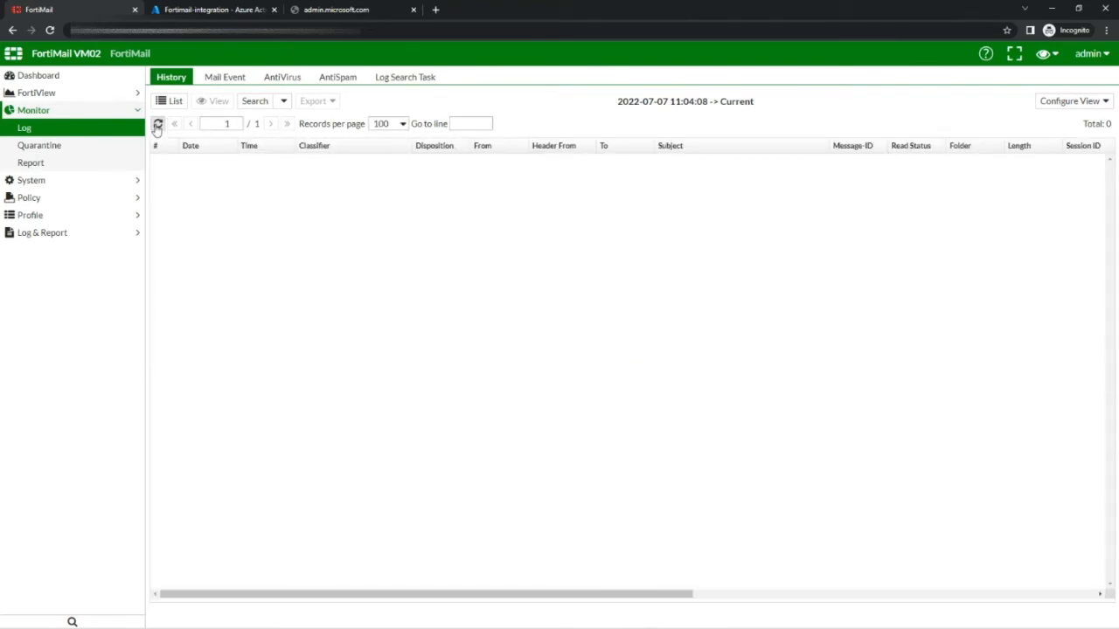
left_click(295, 79)
left_click(320, 84)
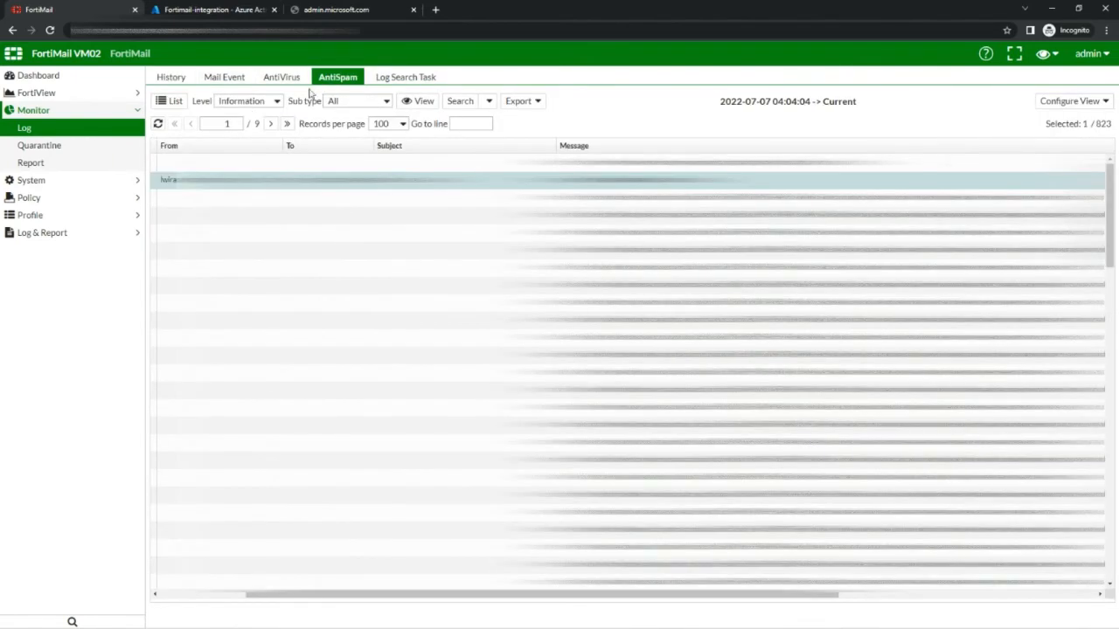
left_click_drag(406, 599, 316, 598)
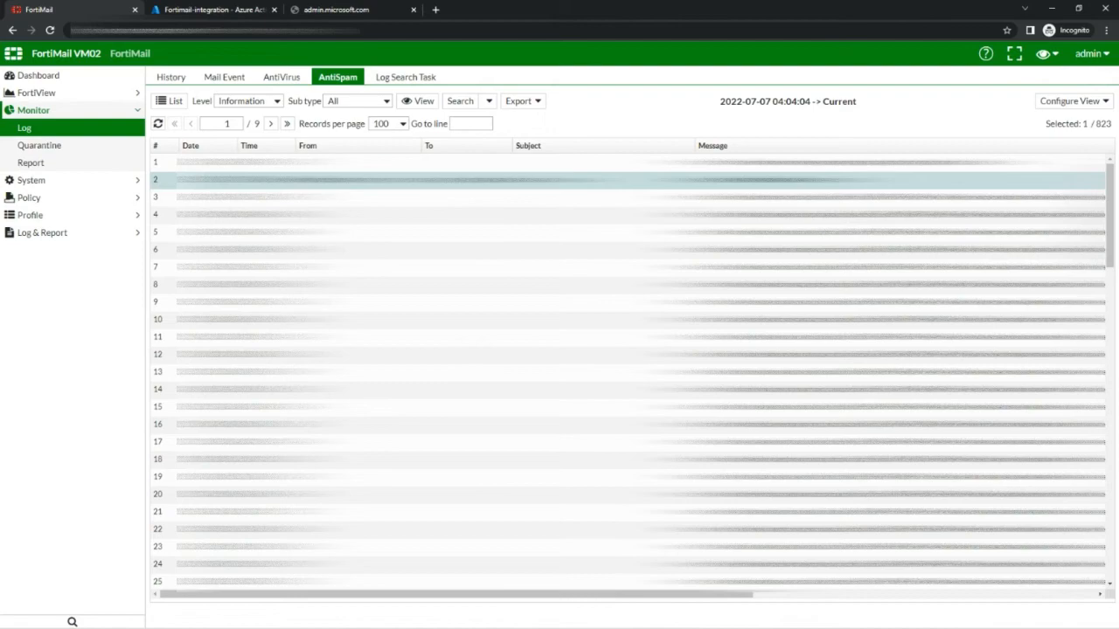
left_click(157, 123)
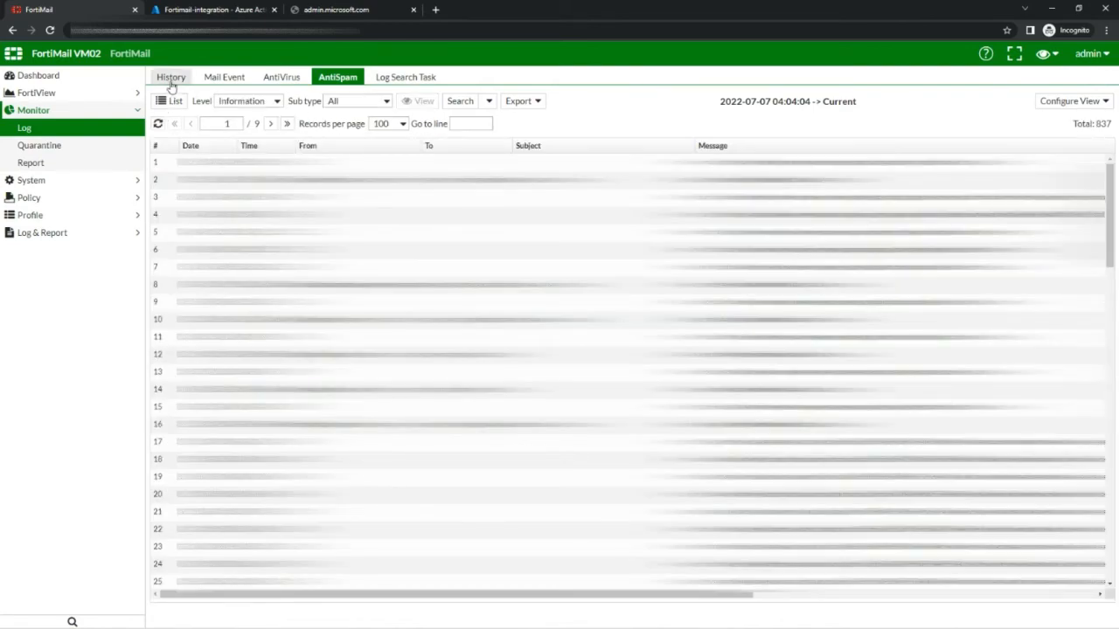
Refresh the history log, open the details of the "Data karyawan" entry, and check its classifier and disposition
left_click(170, 77)
left_click(157, 124)
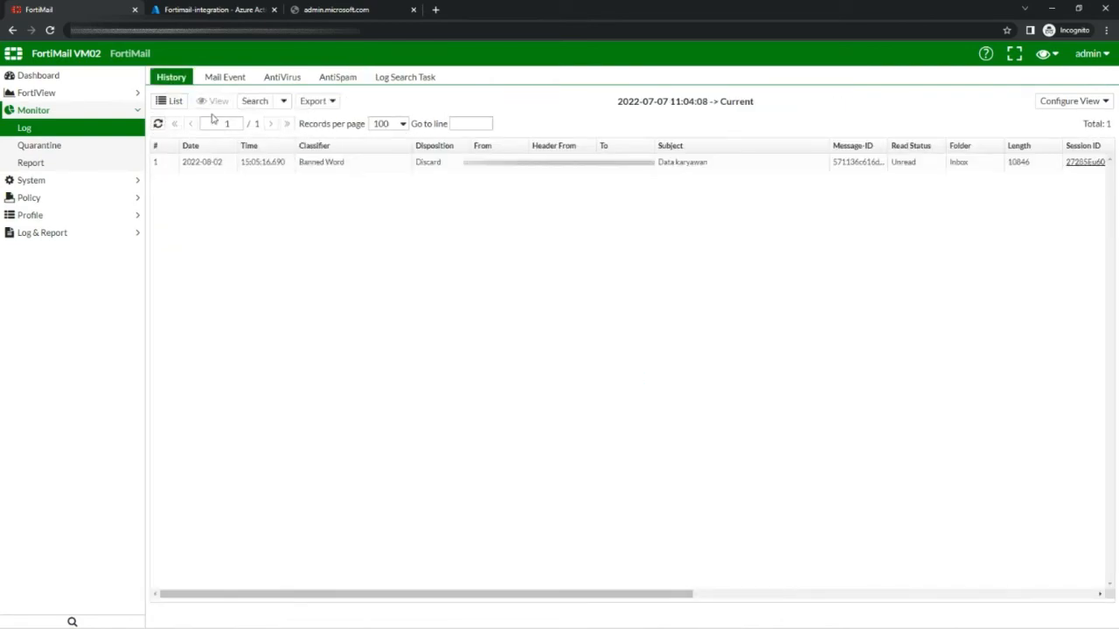
left_click(254, 163)
double_click(254, 162)
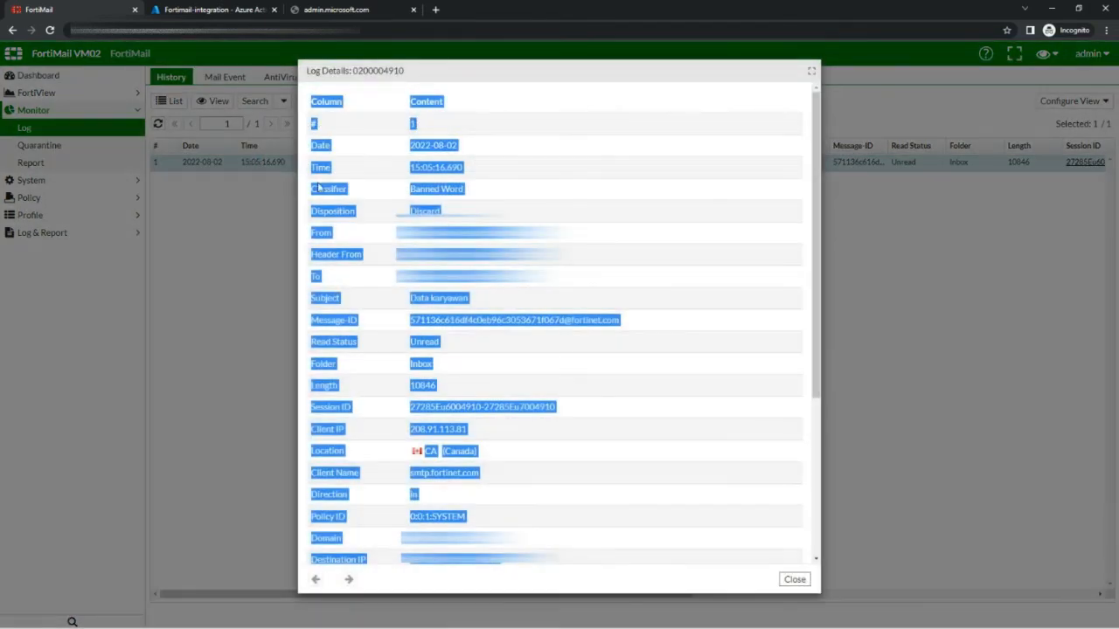
left_click(611, 286)
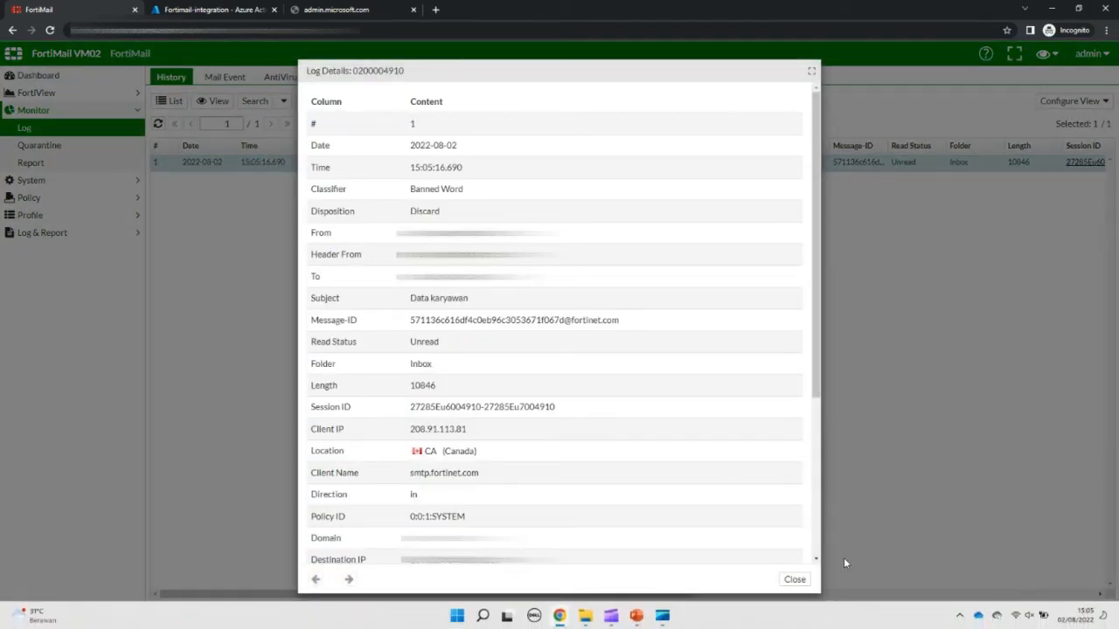
mouse_move(1077, 626)
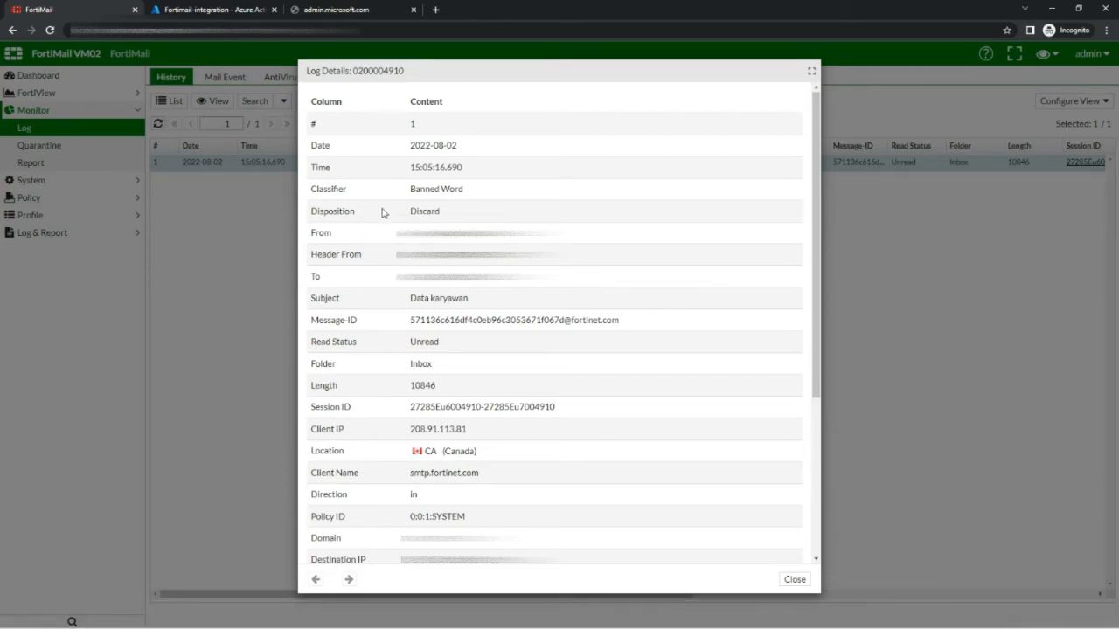
left_click_drag(405, 196, 307, 203)
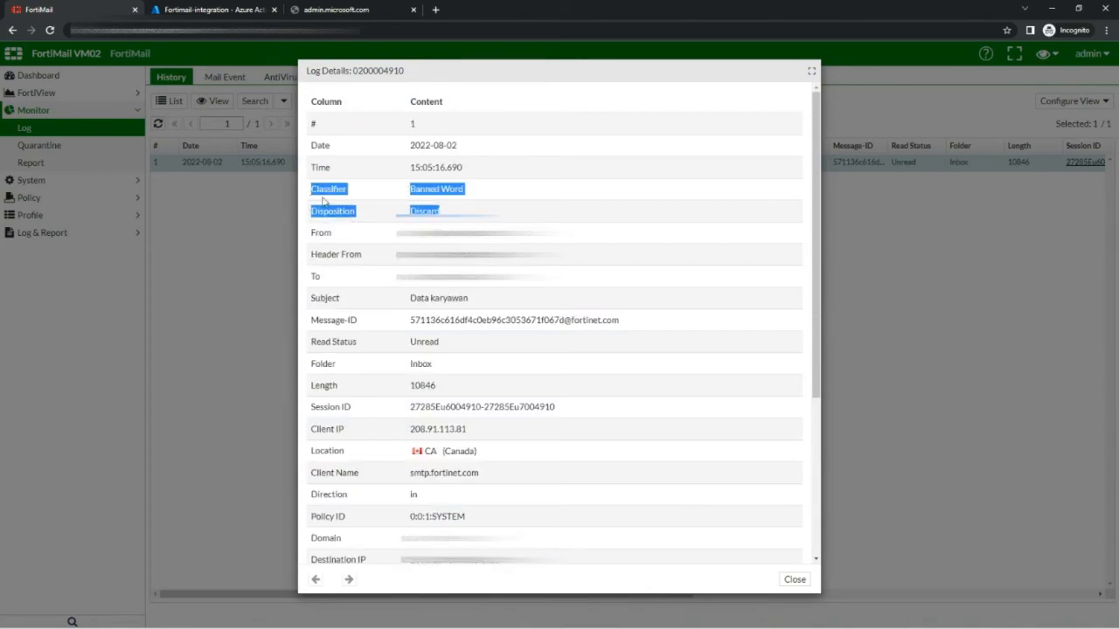
left_click(310, 206)
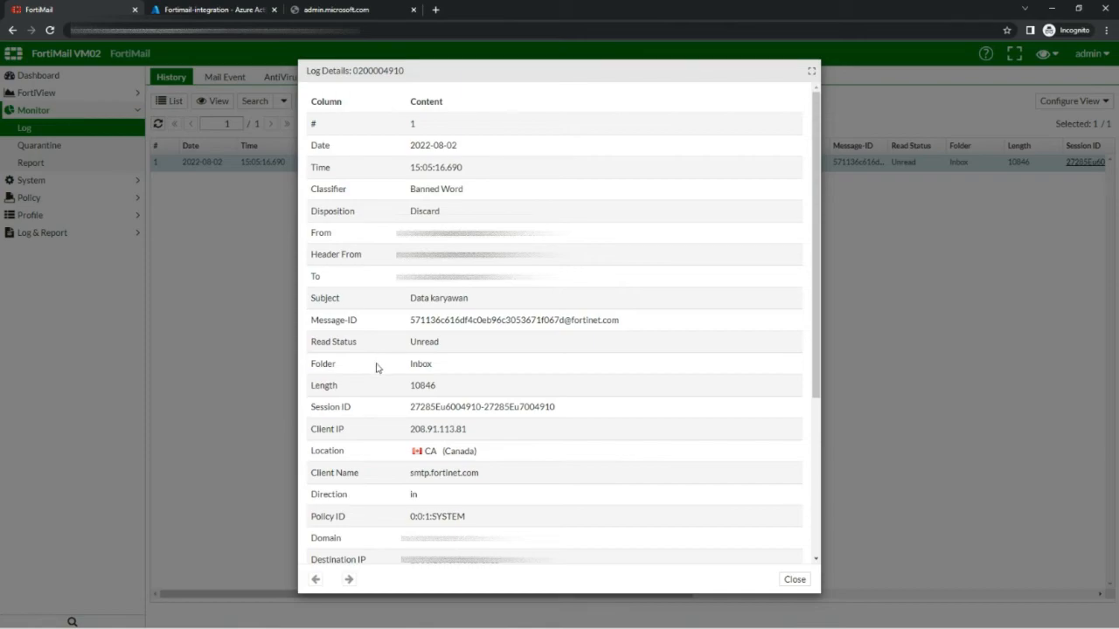
Review the read status, transfer time and scan time in the log details, and close them
scroll(377, 368, "down", 2)
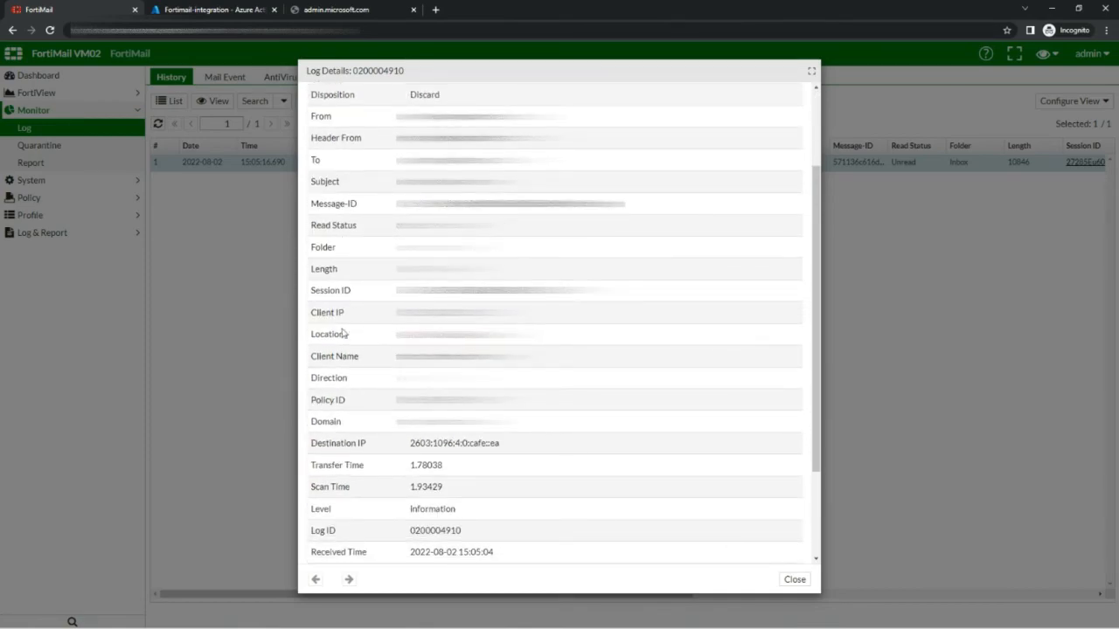
left_click_drag(317, 227, 446, 229)
scroll(487, 397, "down", 2)
scroll(487, 396, "down", 1)
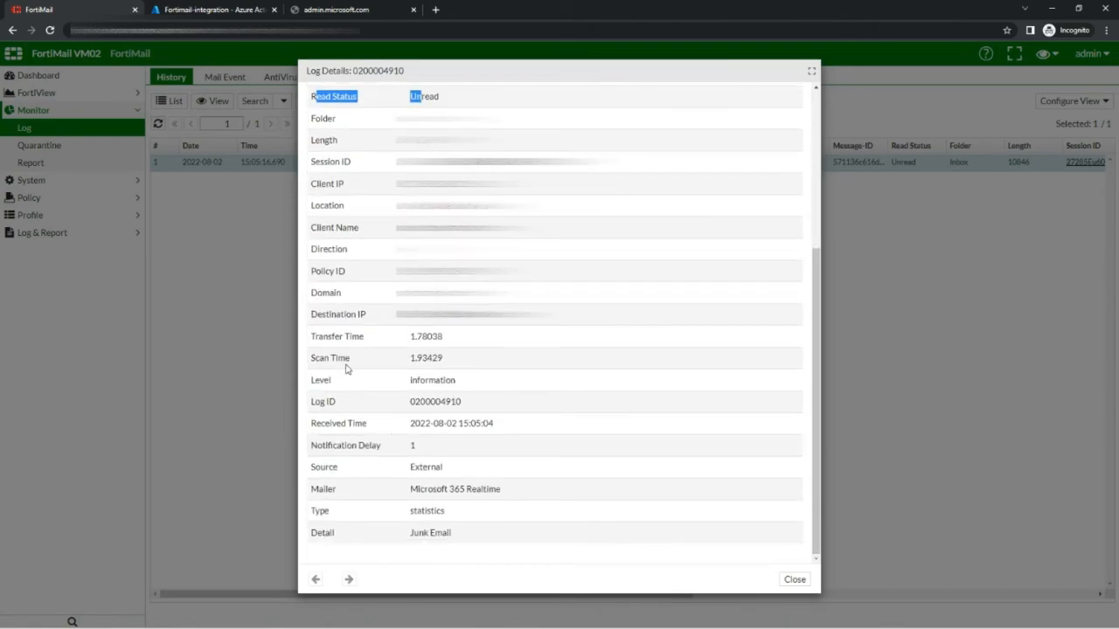
mouse_move(314, 337)
left_mouse_down()
mouse_move(467, 356)
mouse_move(447, 367)
mouse_move(327, 356)
mouse_move(311, 96)
mouse_move(313, 349)
left_mouse_up()
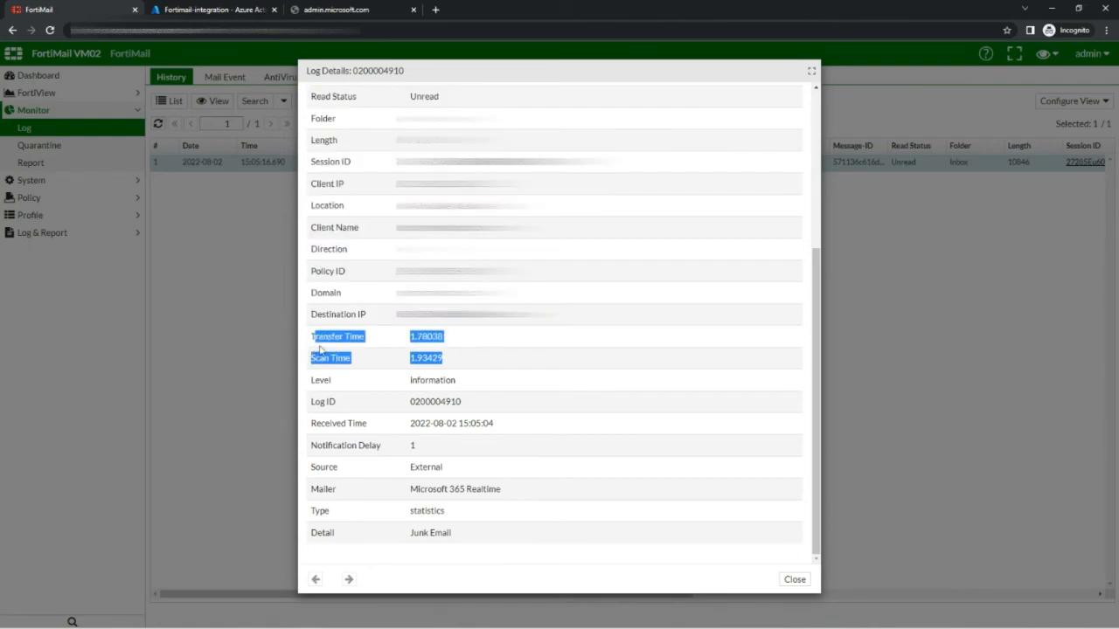
left_click(793, 579)
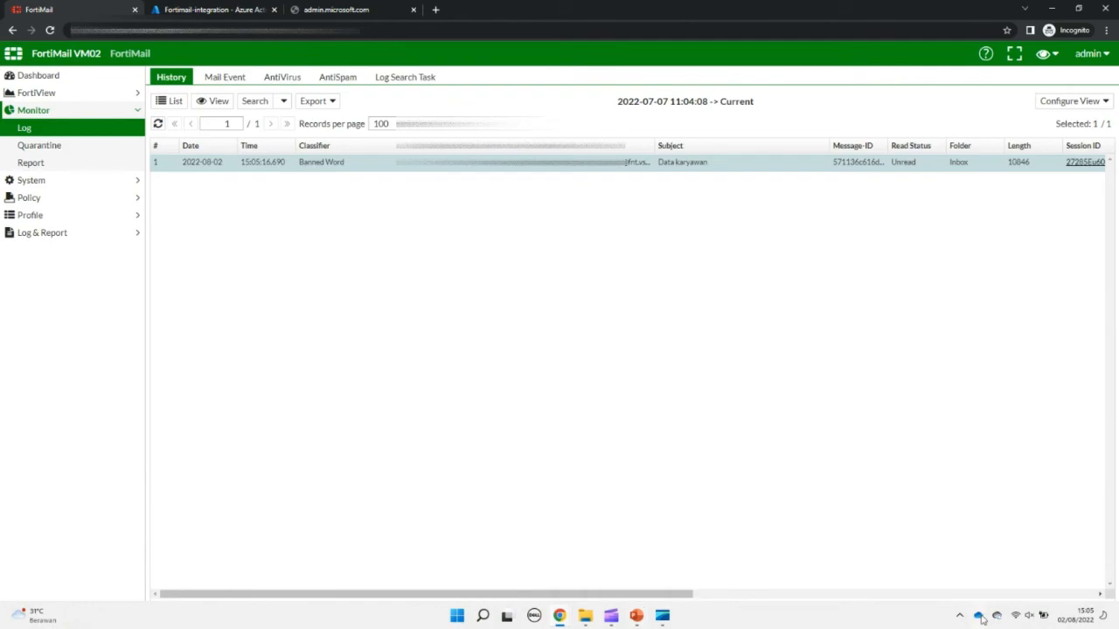
Switch to Outlook, open the Junk Email folder, and check the "Data karyawan" message's body
left_click(961, 617)
left_click(961, 562)
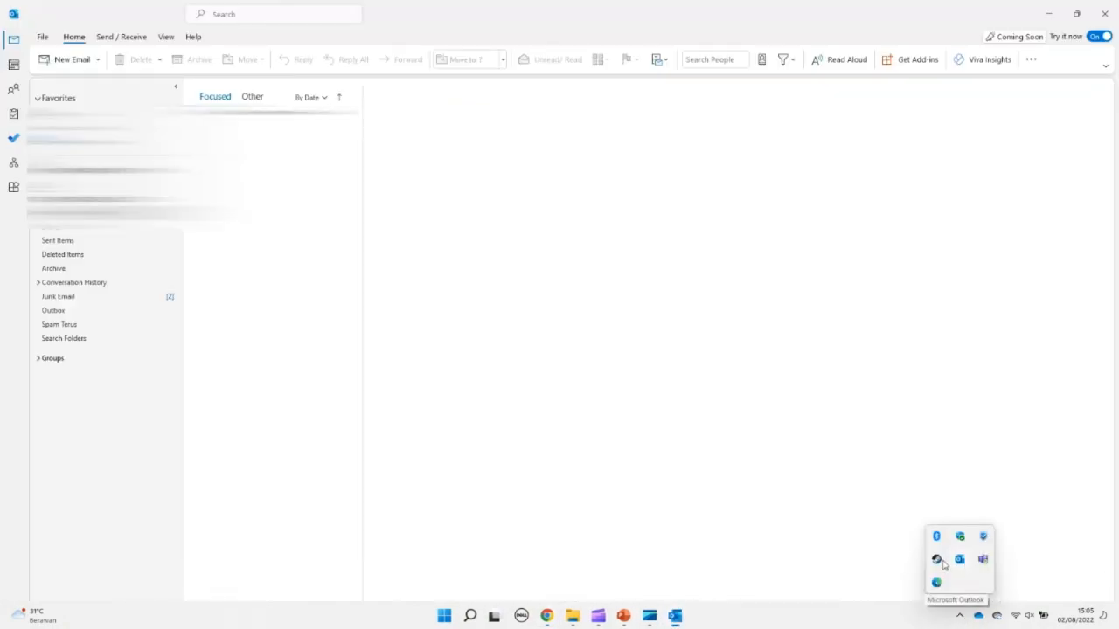
left_click(124, 297)
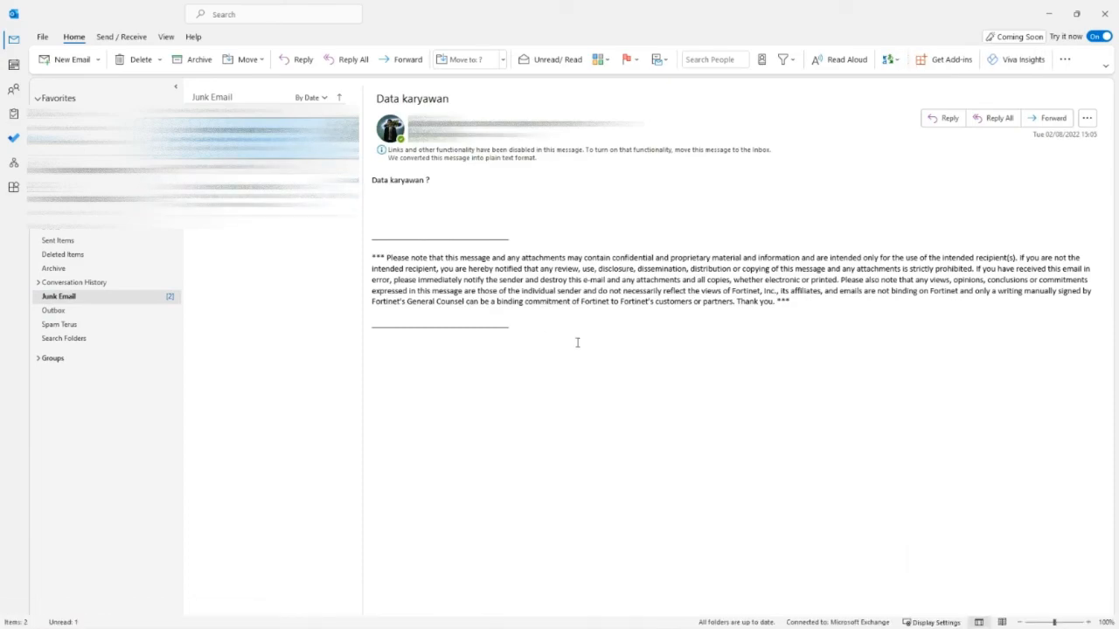
left_click_drag(564, 341, 361, 212)
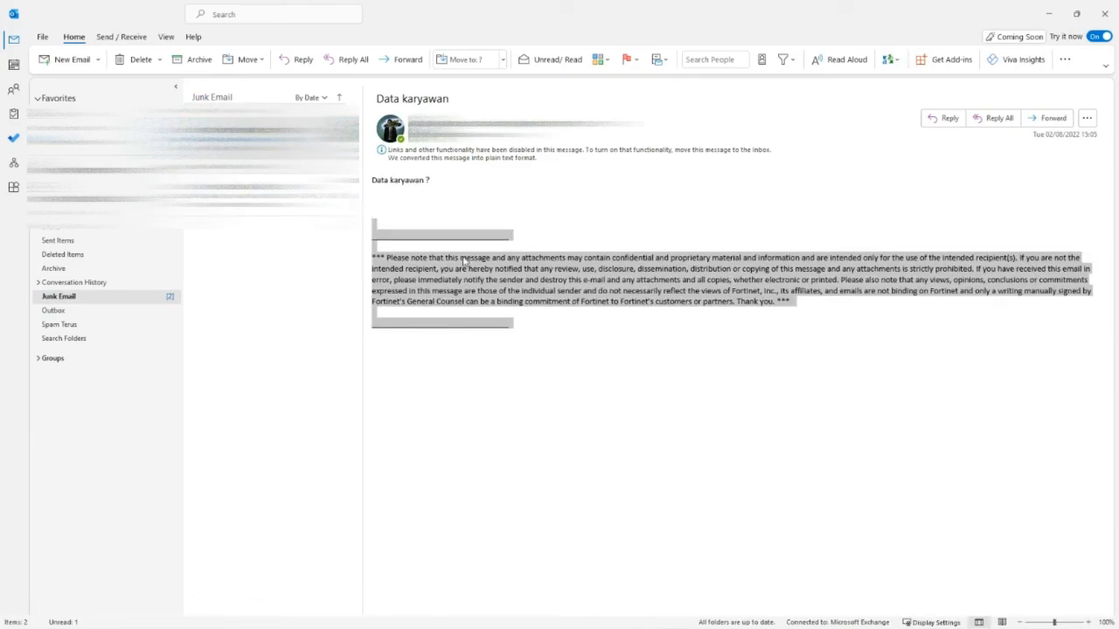